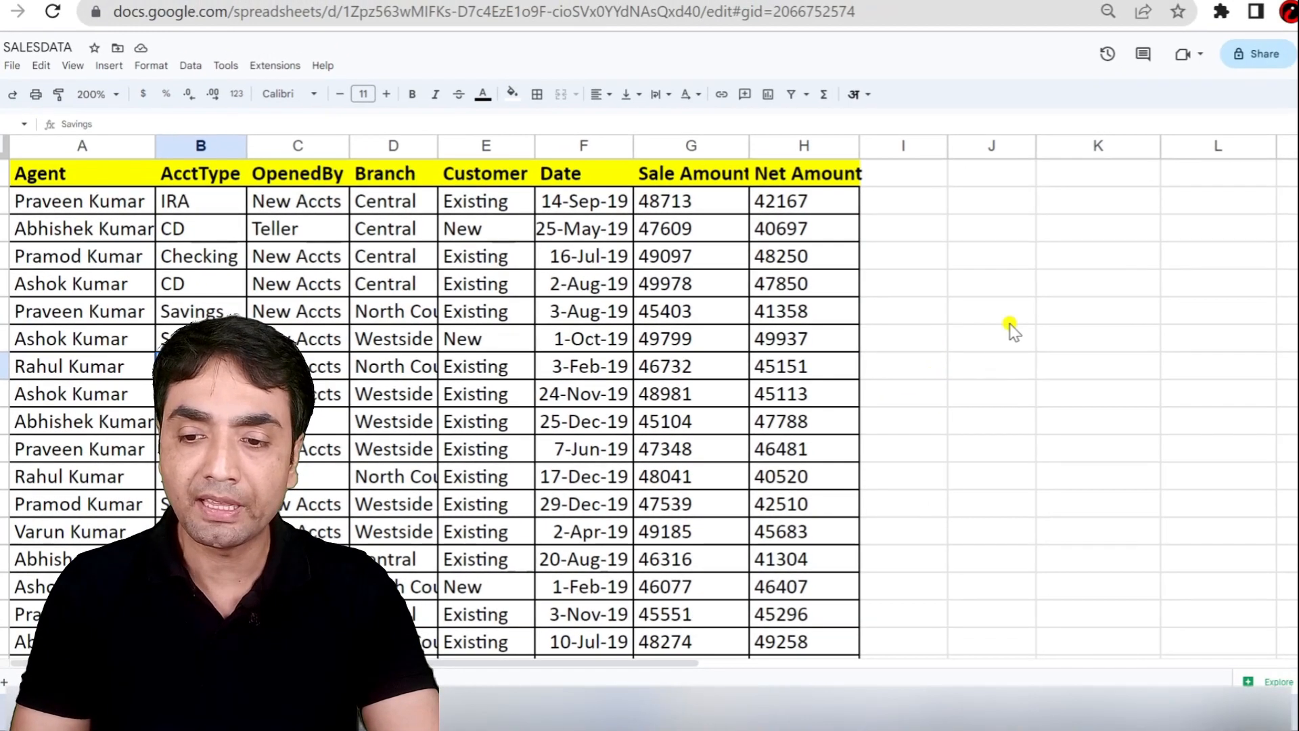
Enter the summary headers Agent, Sale Amount, Net Amount and Difference Amount in cells J6 to M6
left_click(1065, 298)
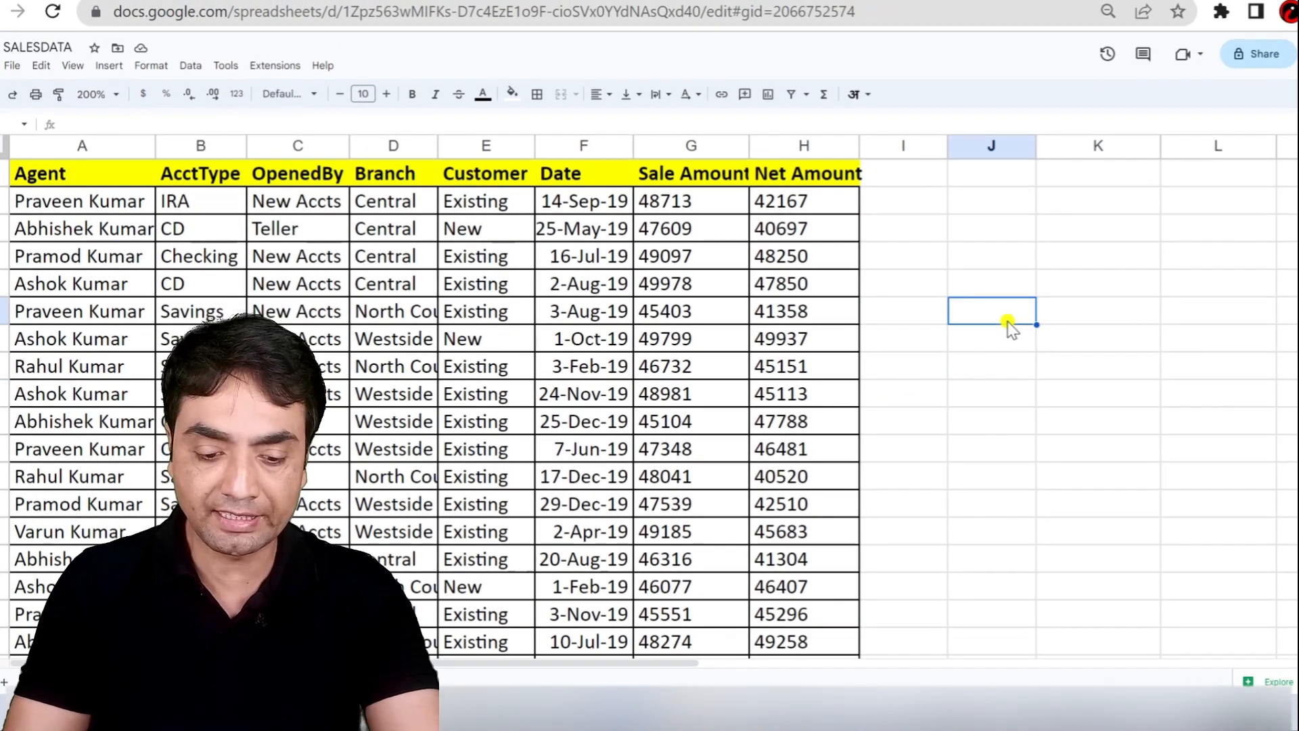
type("Agent")
key("Tab")
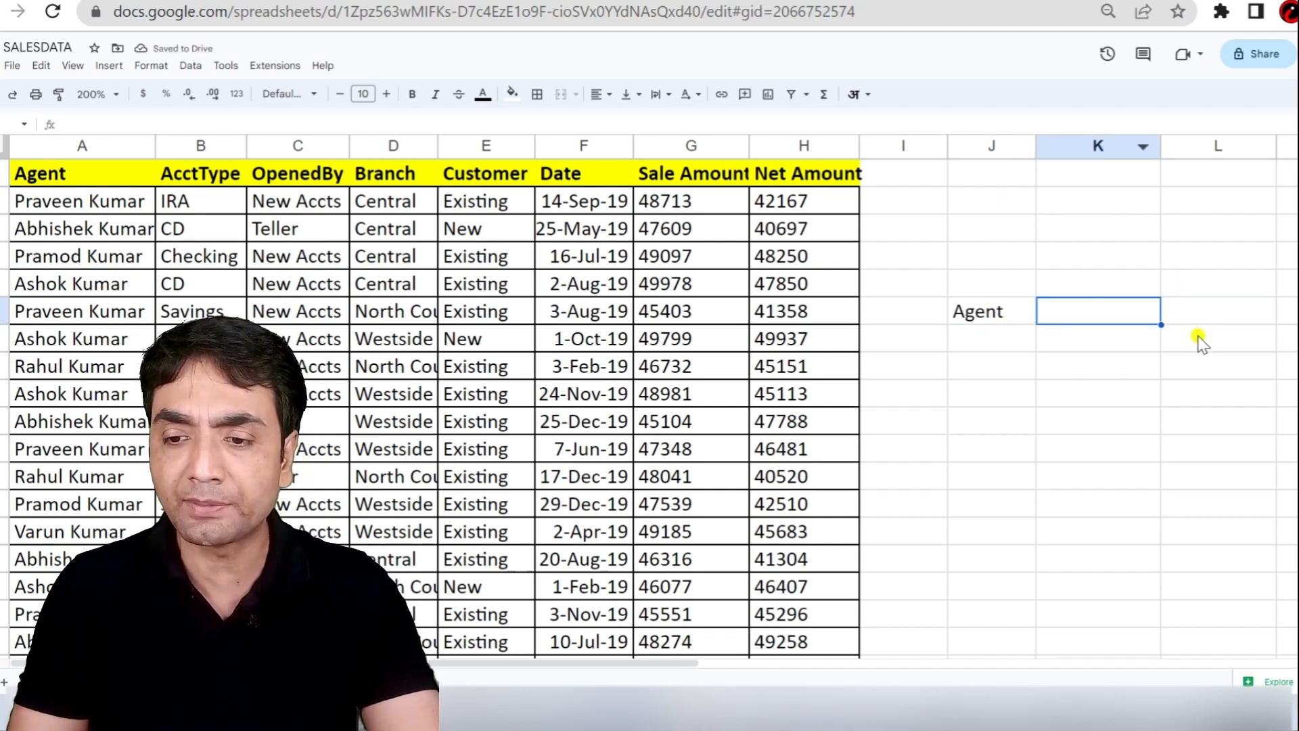
type("Sale Amount")
key("Tab")
type("Net ")
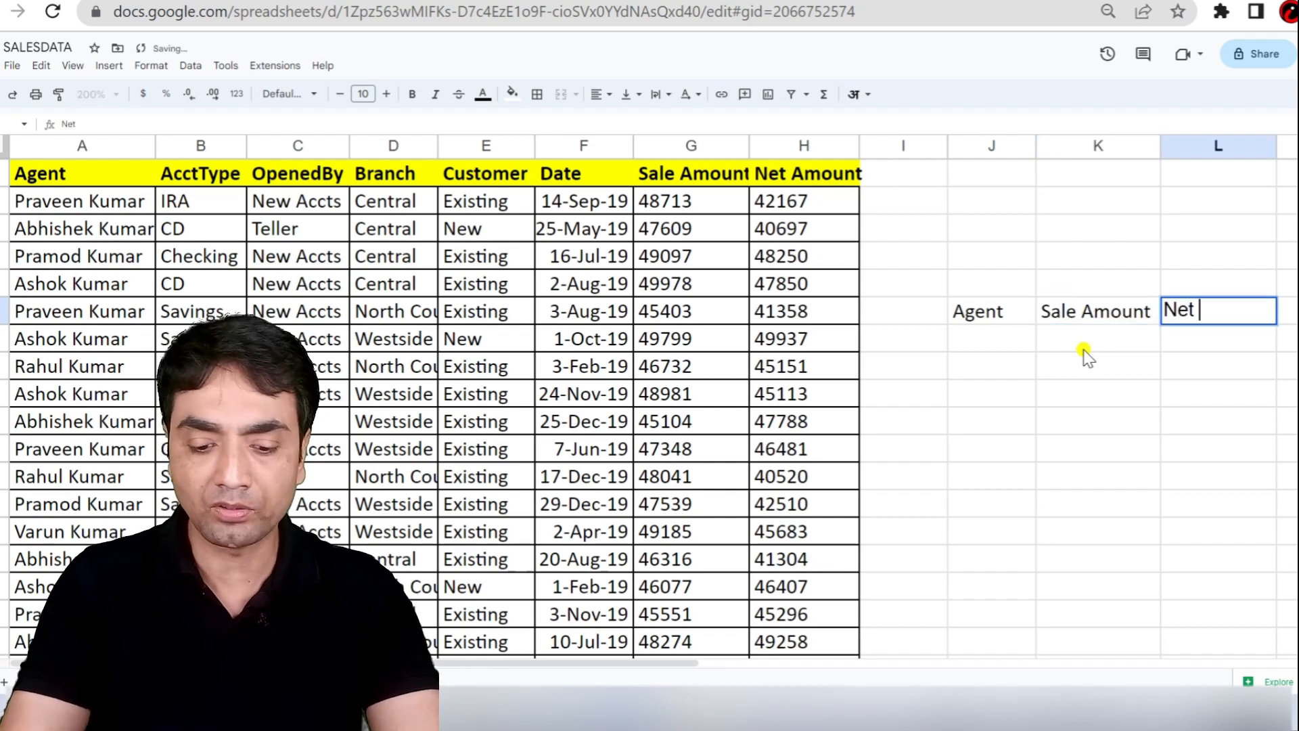
type("Amount")
key("Tab")
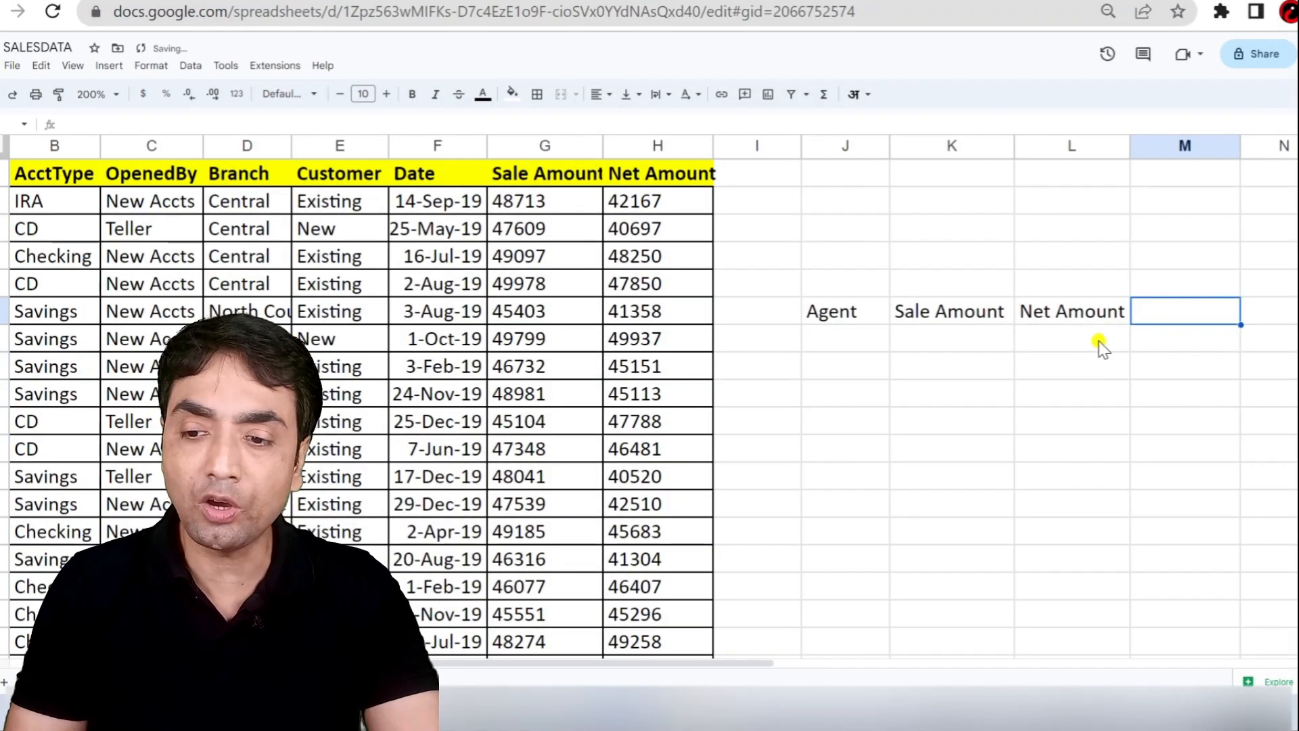
type("Dif")
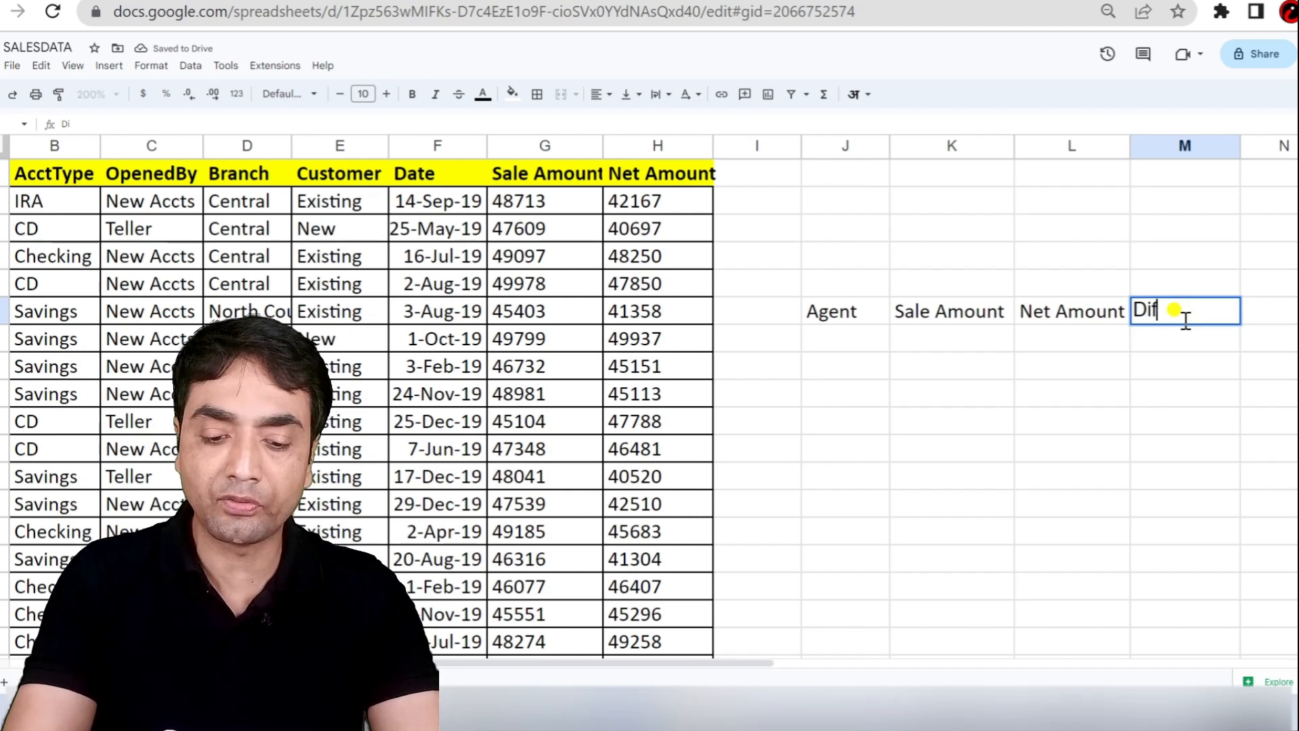
type("ference An")
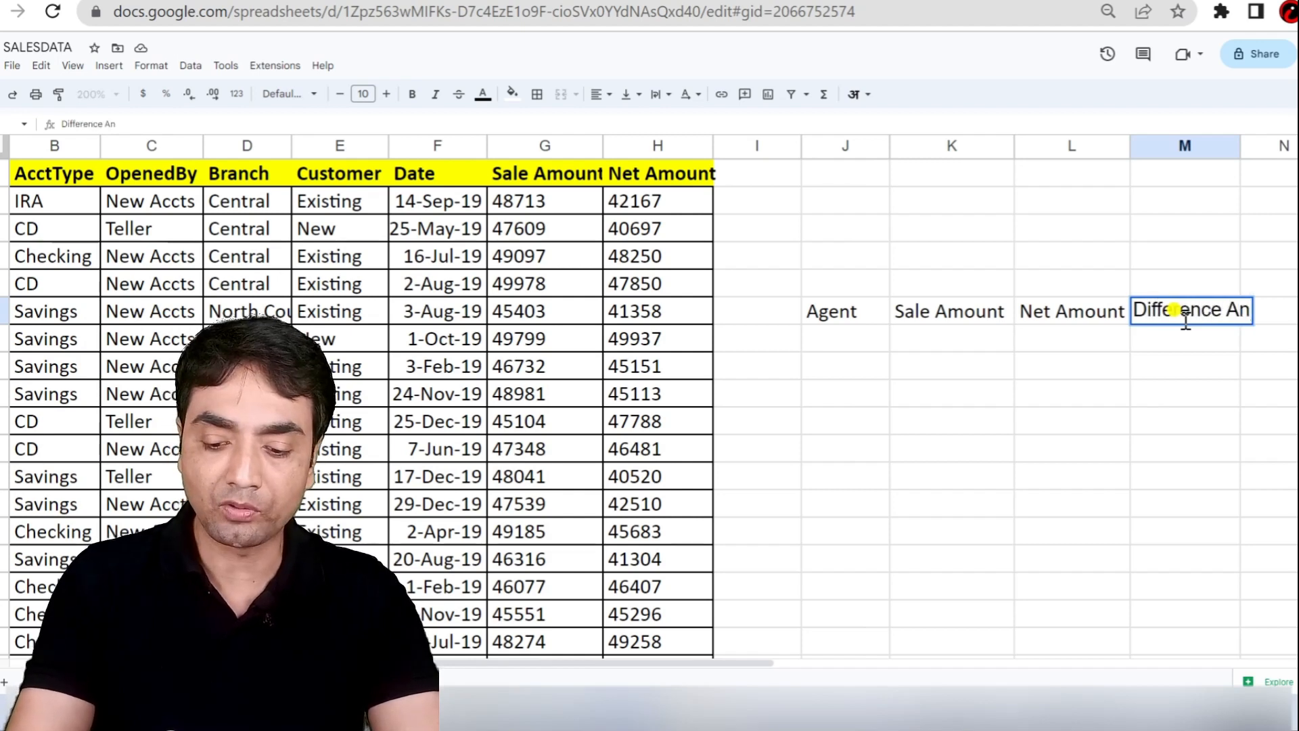
type("ount")
key("Return")
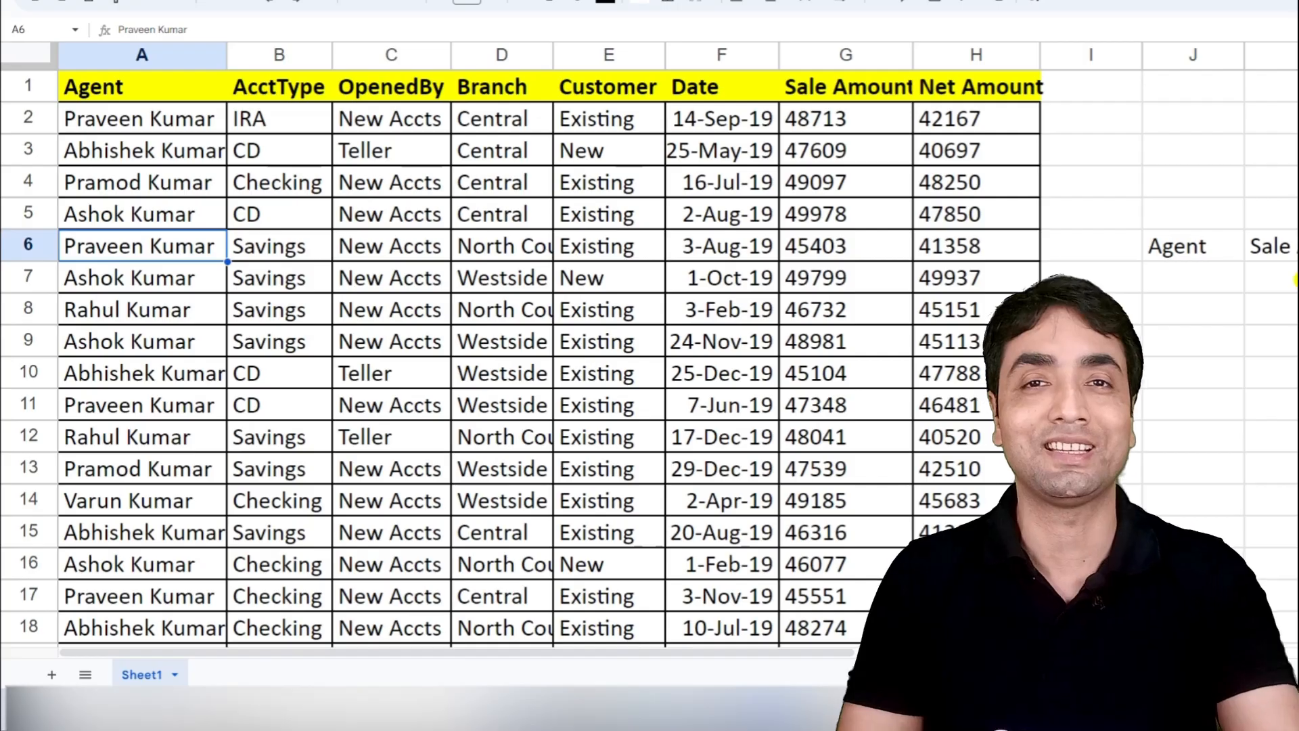
Begin a QUERY formula in J7 with the whole sales table as its absolute data range, $A$1:$H$725
left_click(1179, 279)
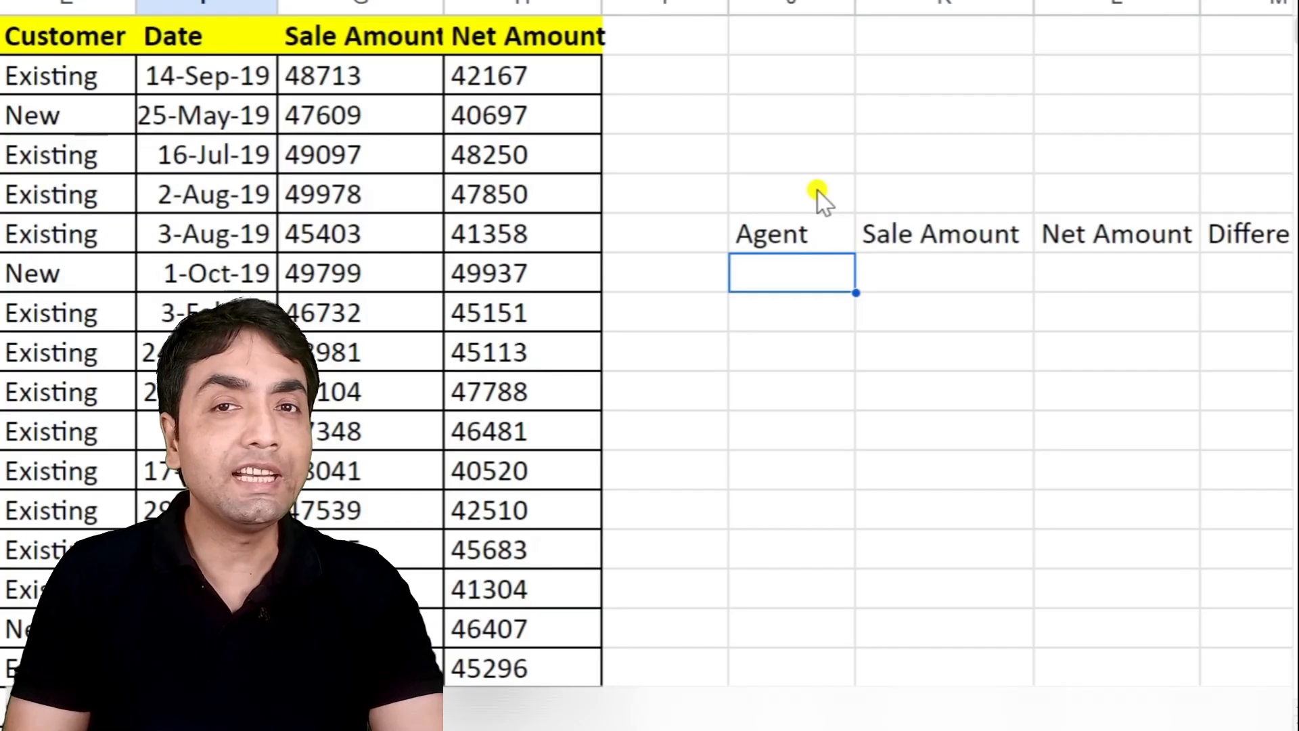
type("=")
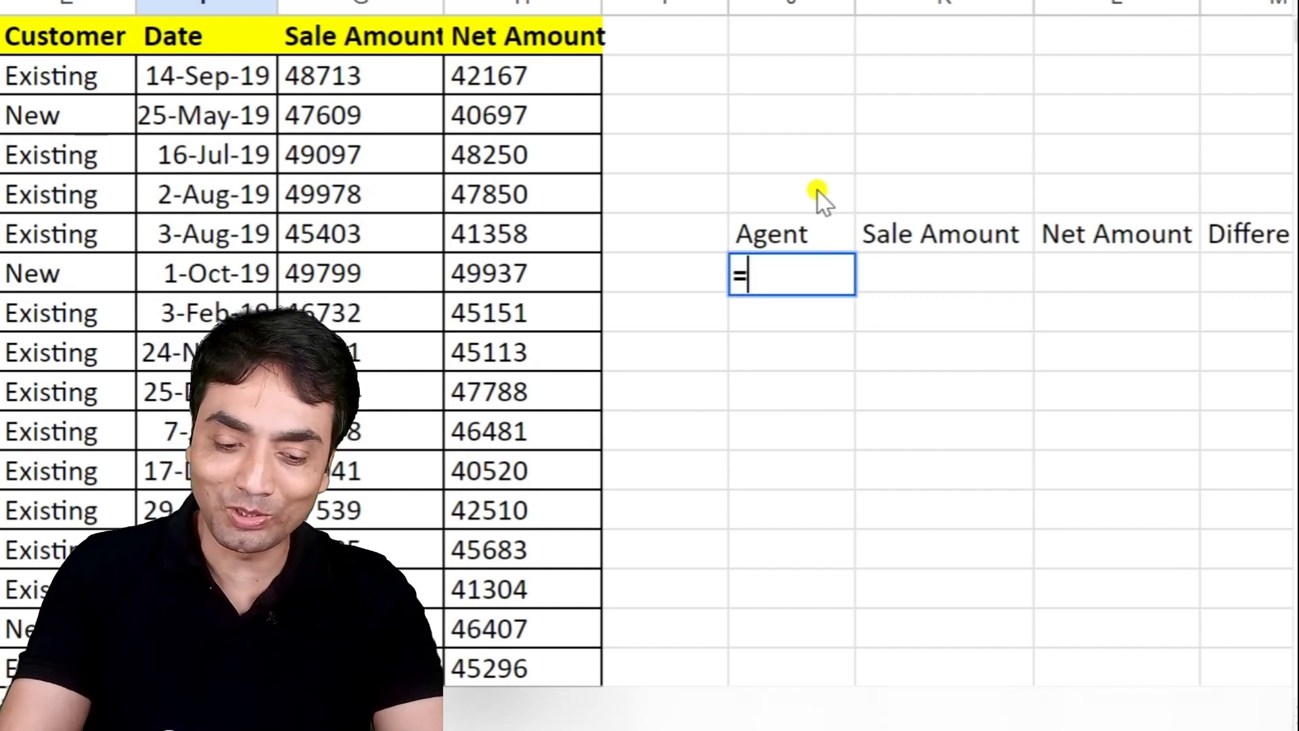
type("QUERY")
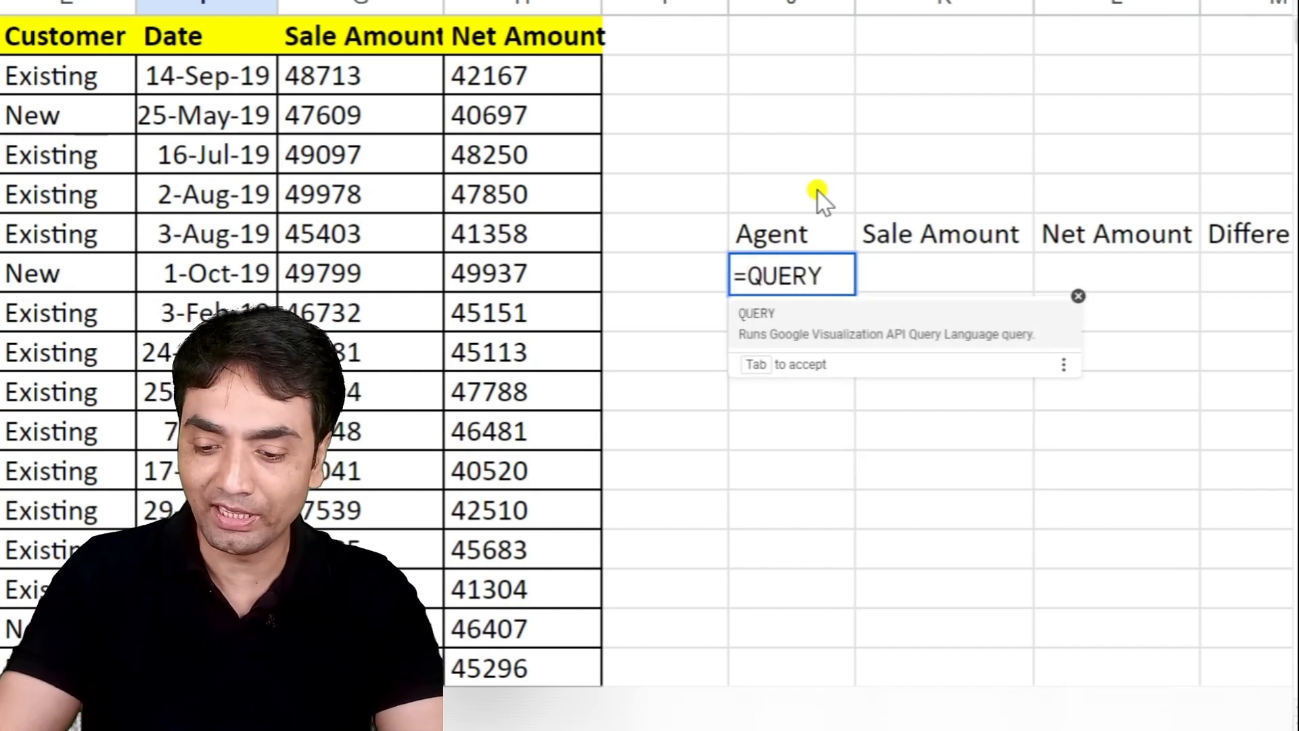
type("(")
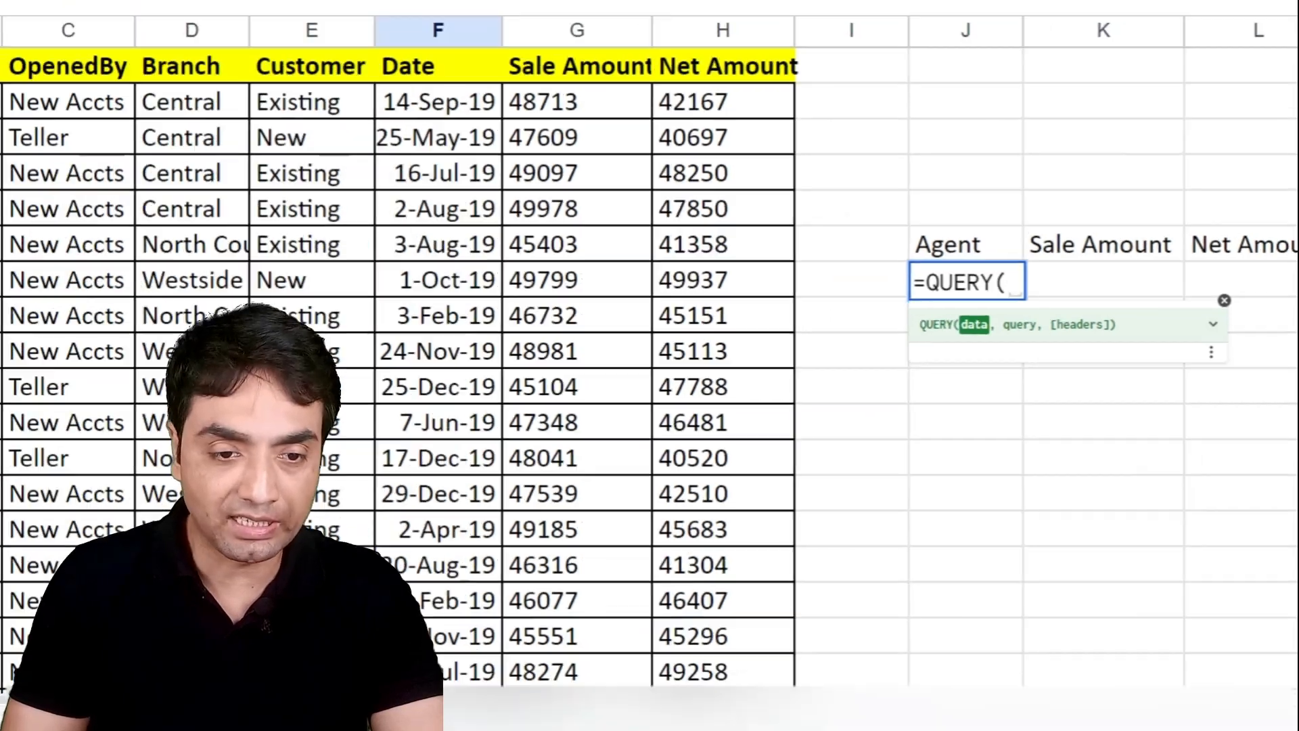
left_click(119, 108)
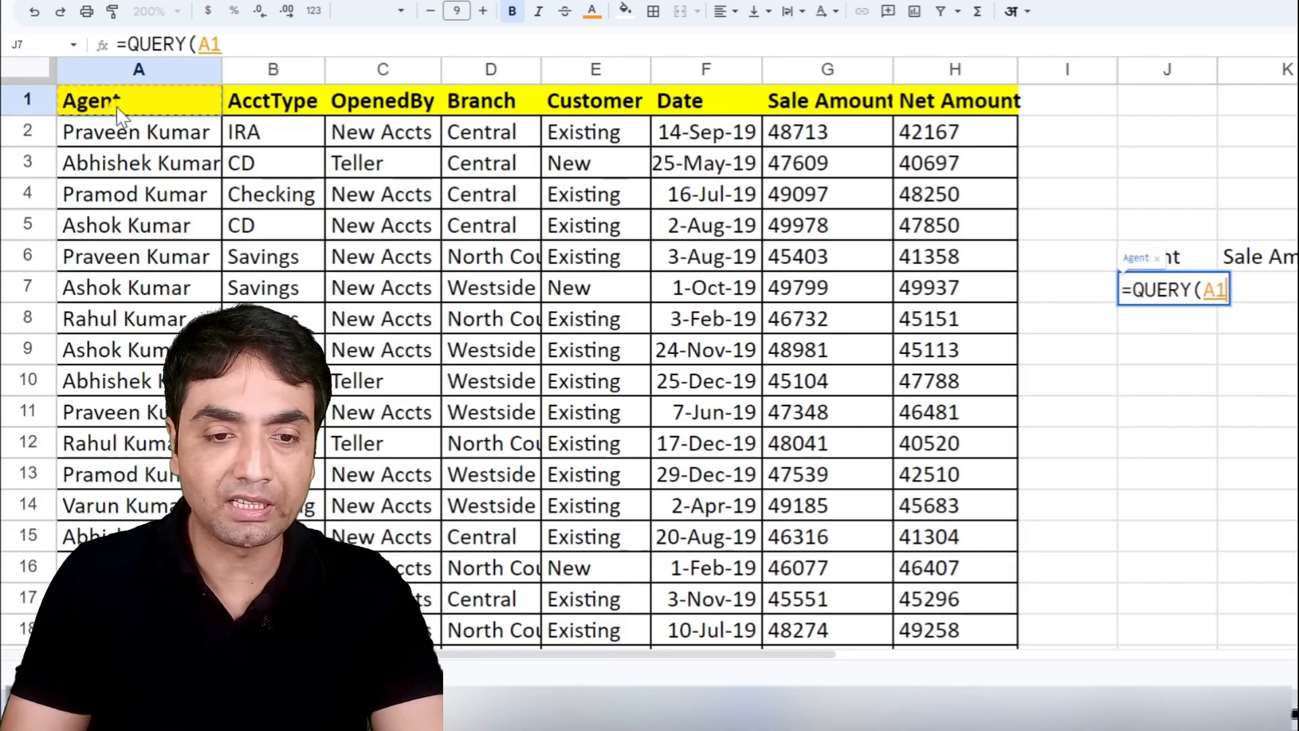
key("ctrl+shift+Right")
key("ctrl+shift+Down")
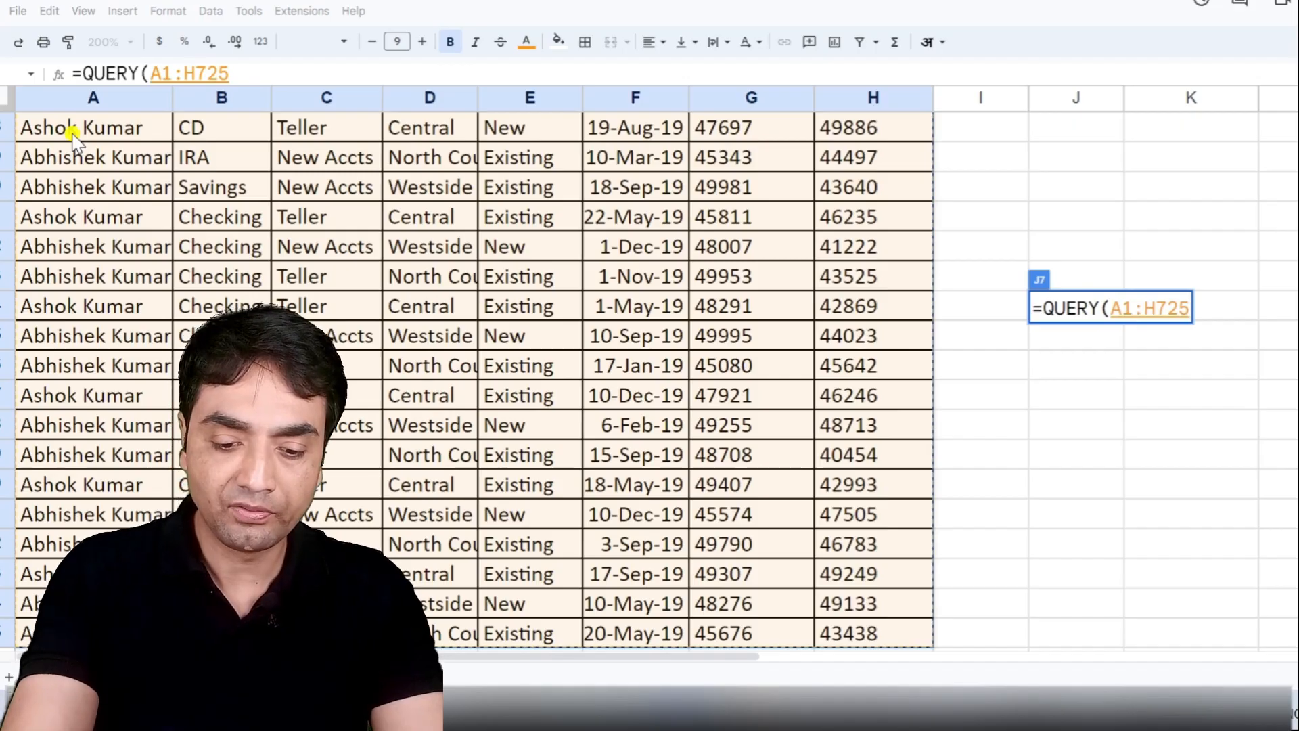
key("F4")
type(",")
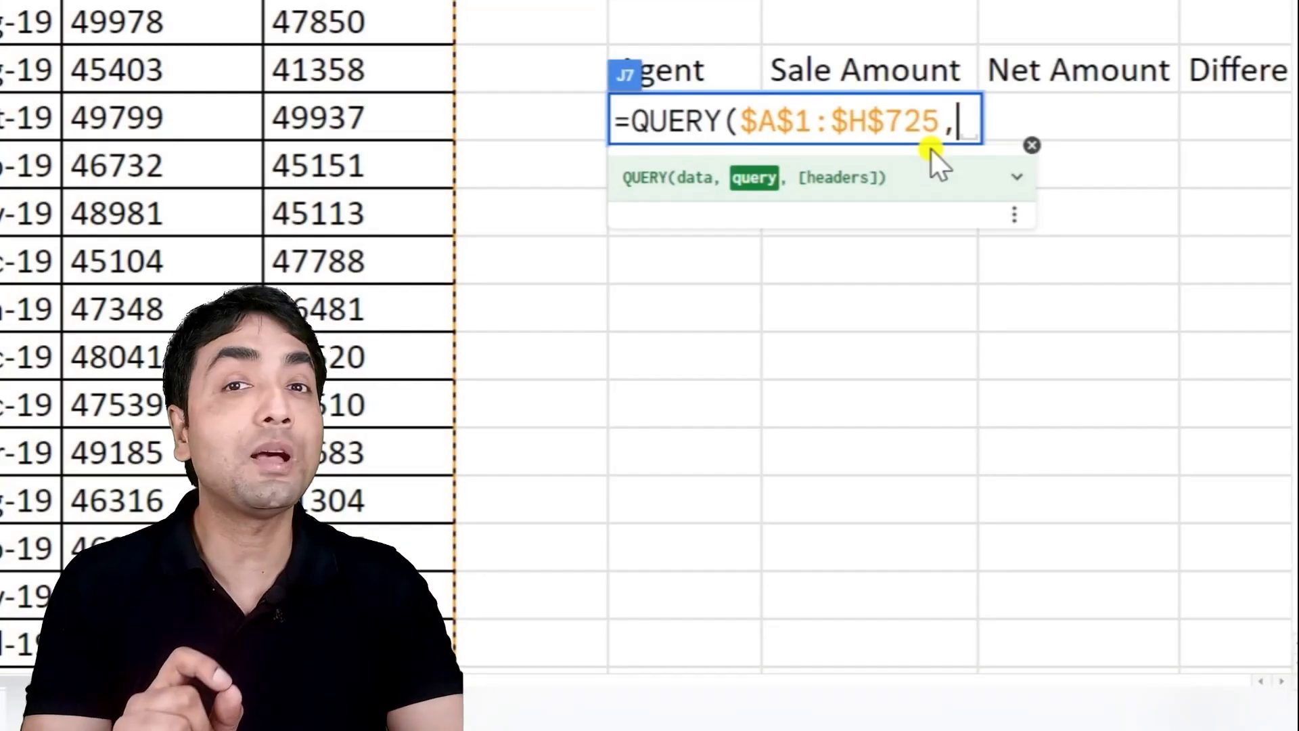
Complete the QUERY formula with the query string "Select A" to return the Agent column
type("\"")
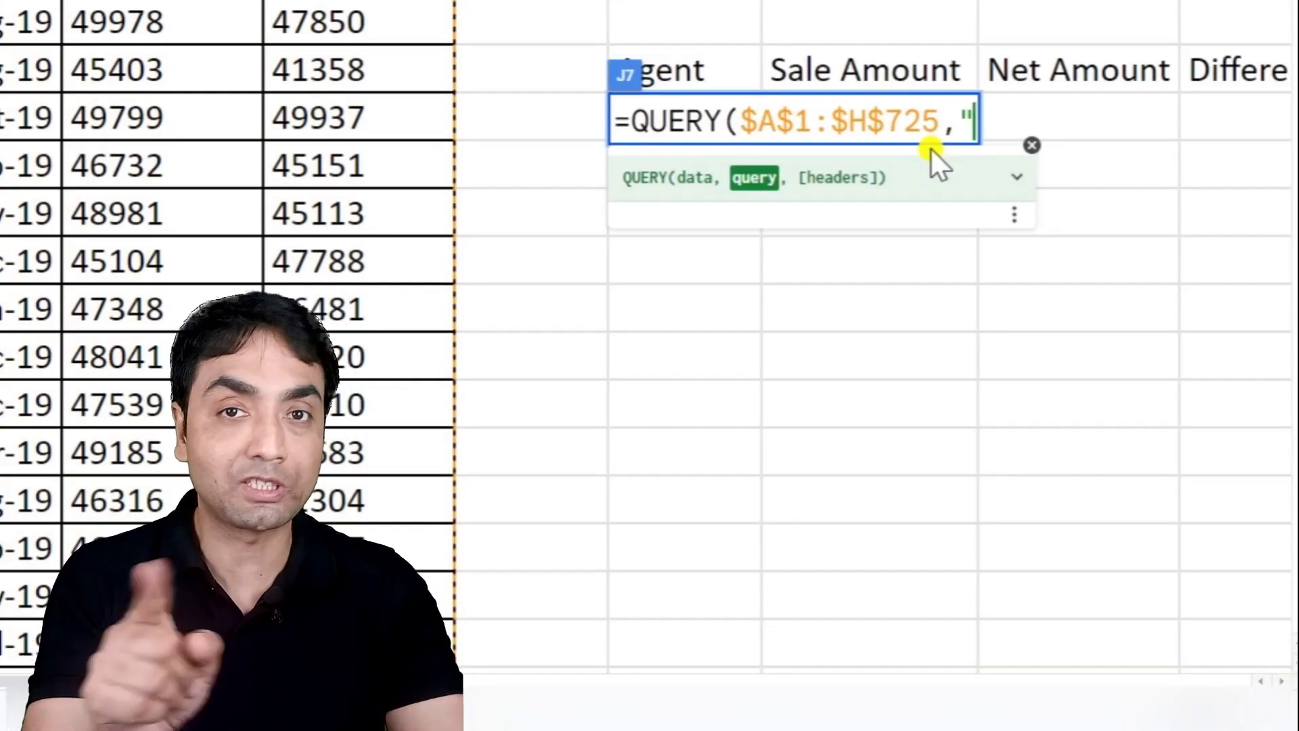
type("Select ")
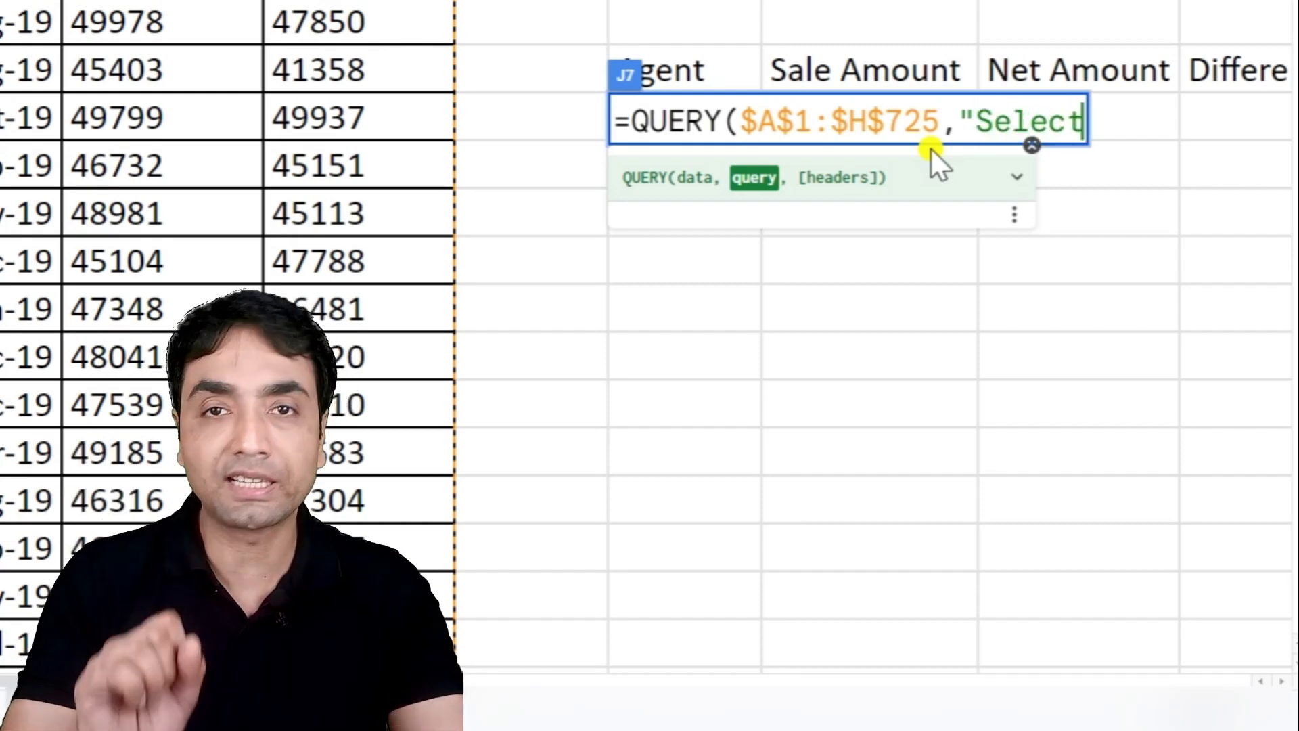
type("*")
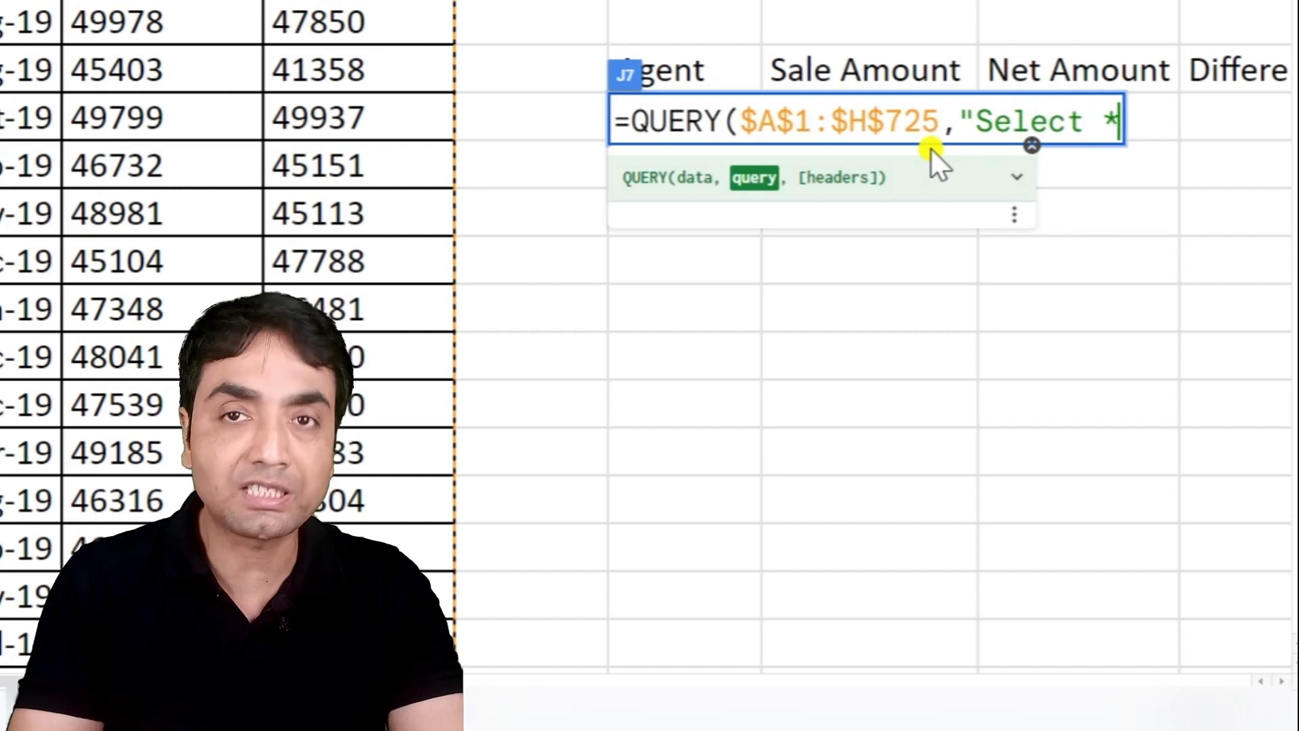
key("BackSpace")
key("BackSpace")
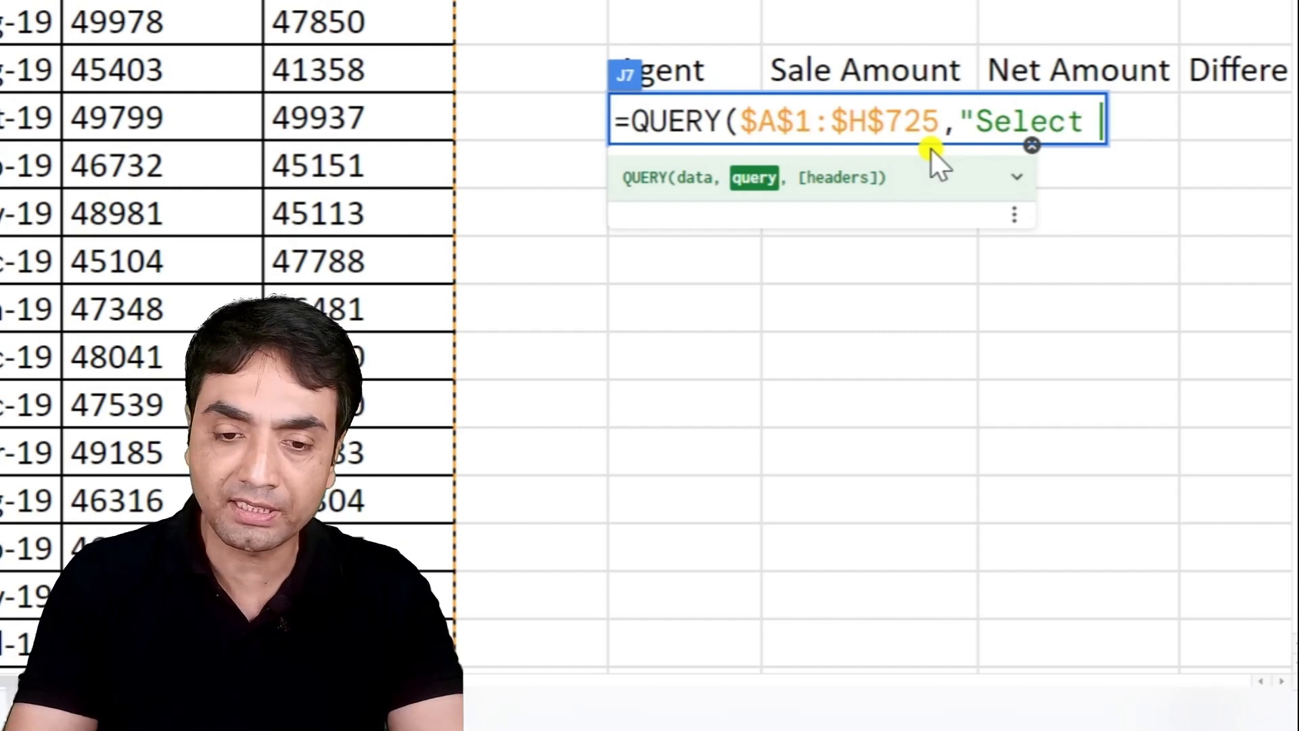
type("A\")")
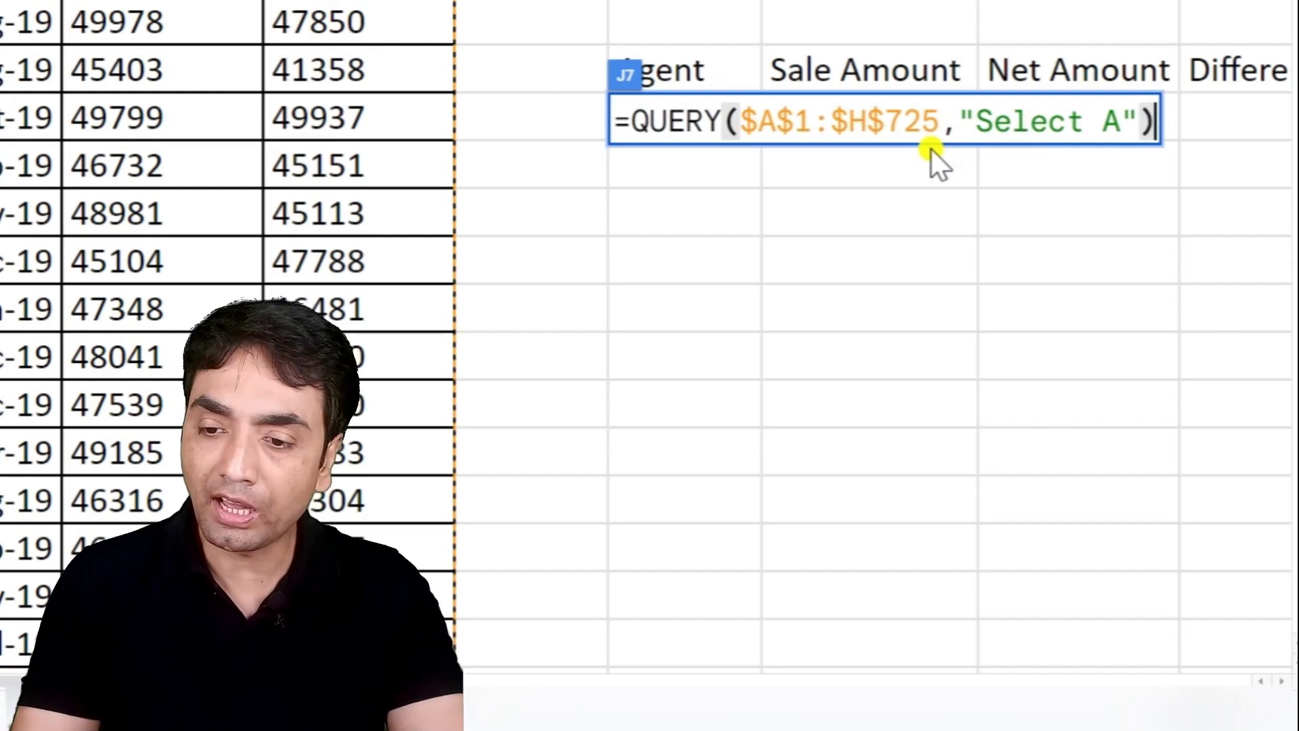
key("Return")
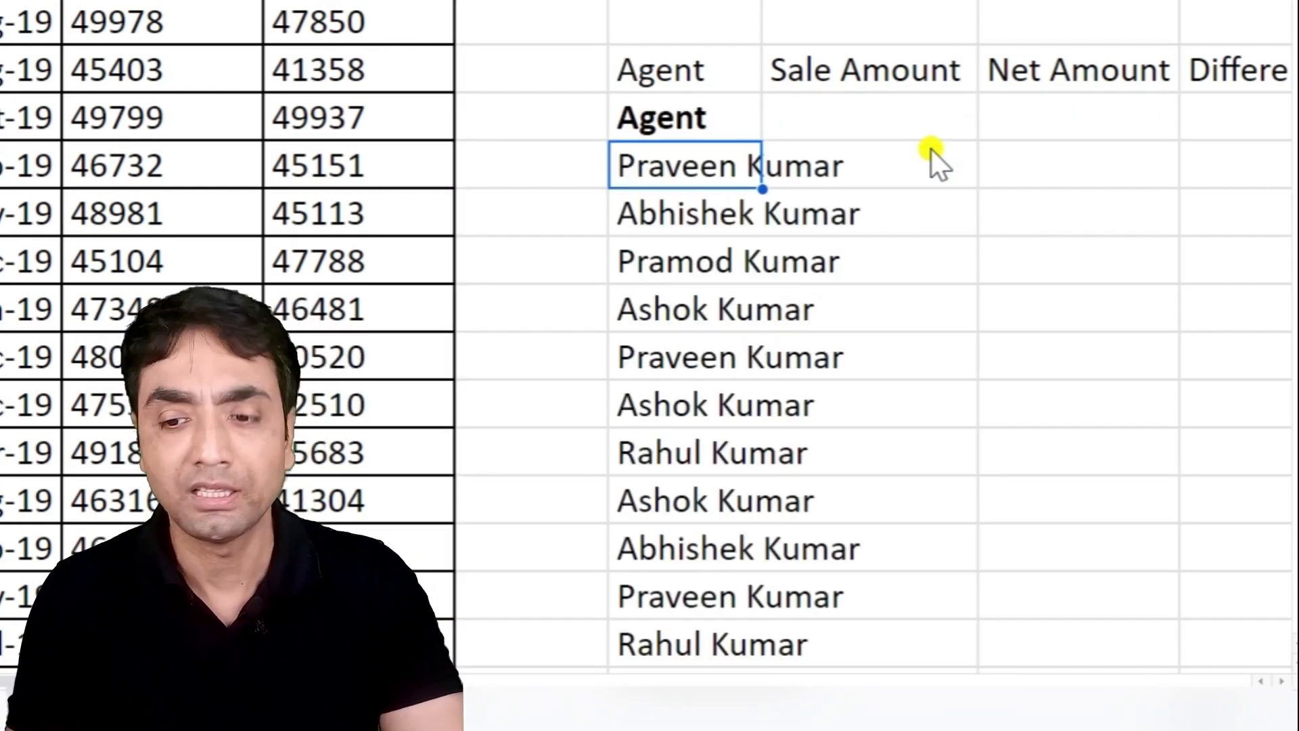
Try the J7 QUERY with a lowercase column letter, using "Select a" as the query string
left_click(710, 120)
triple_click(691, 119)
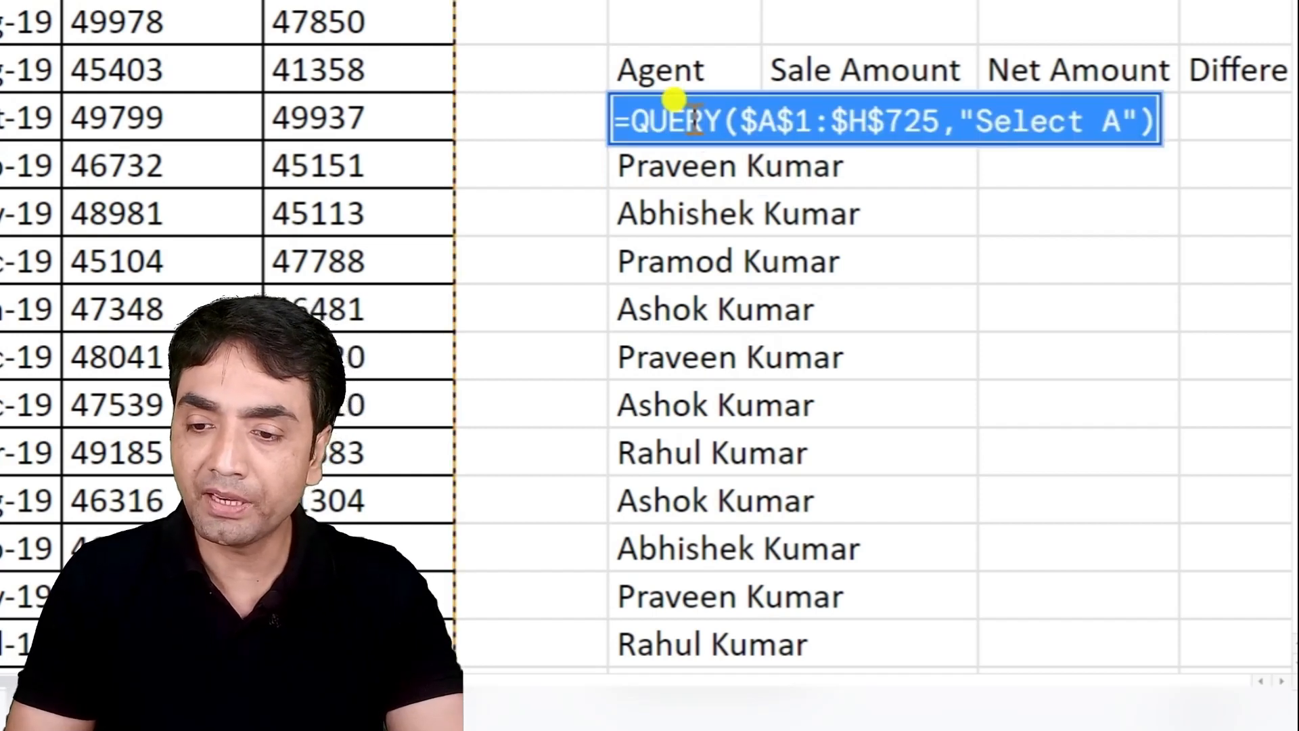
left_click(1116, 128)
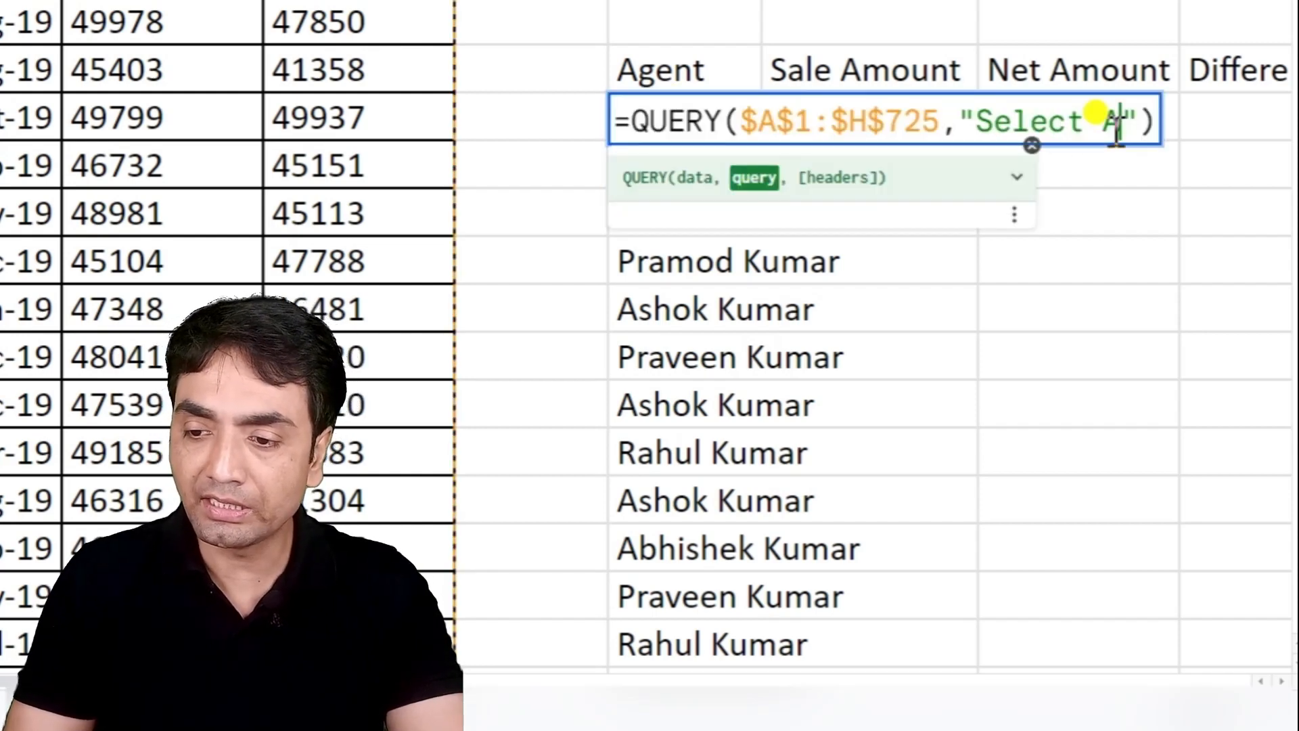
key("BackSpace")
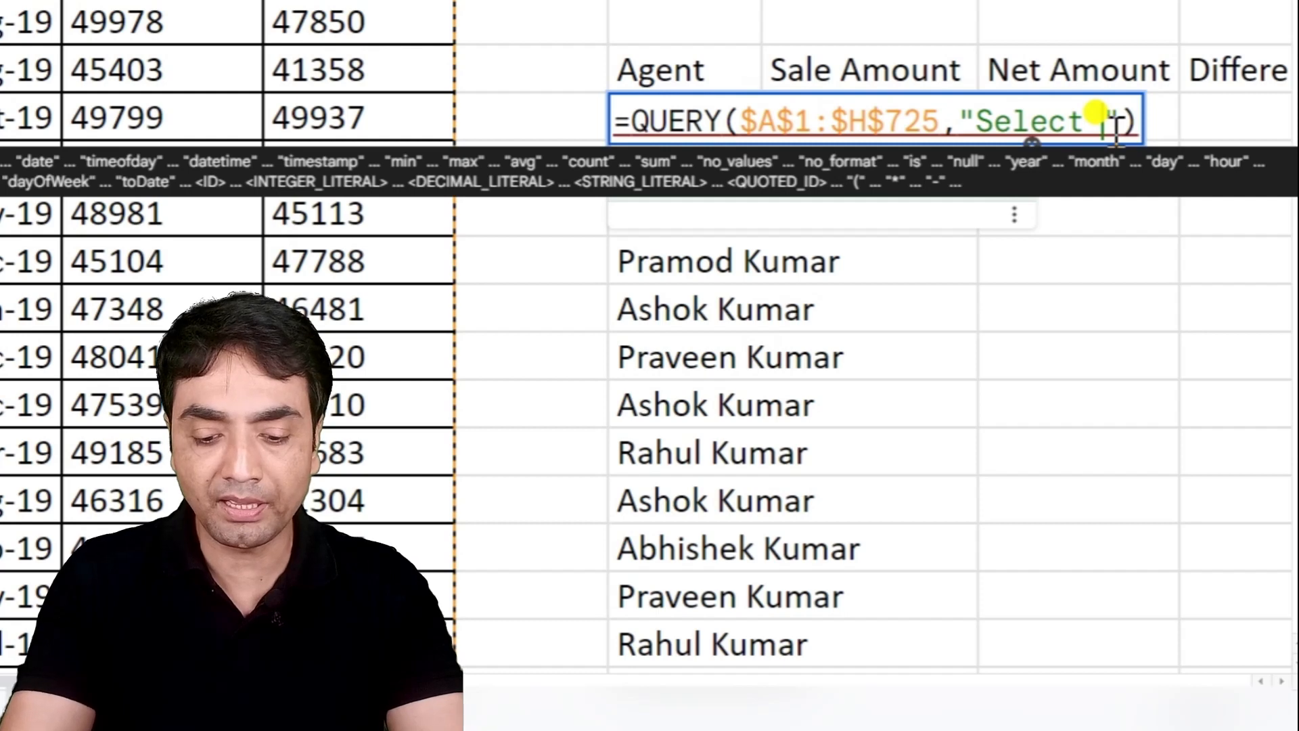
type("a")
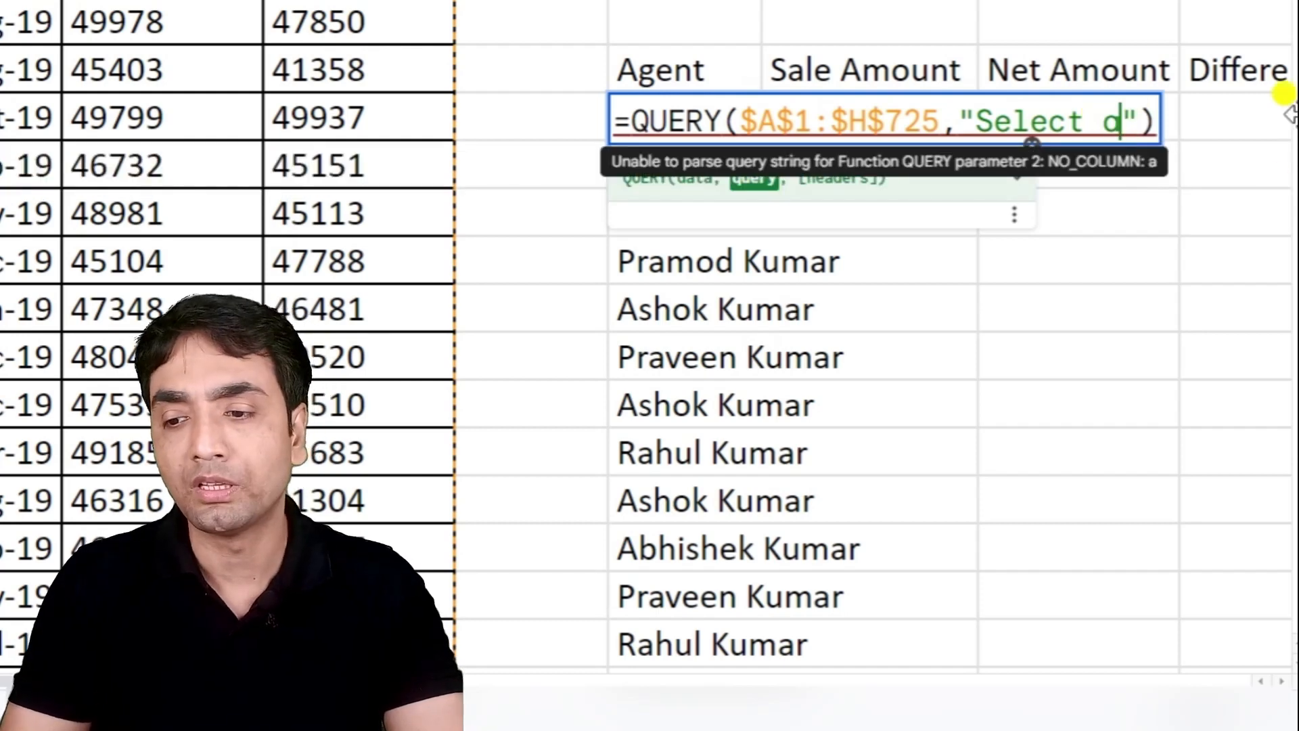
key("BackSpace")
type("a")
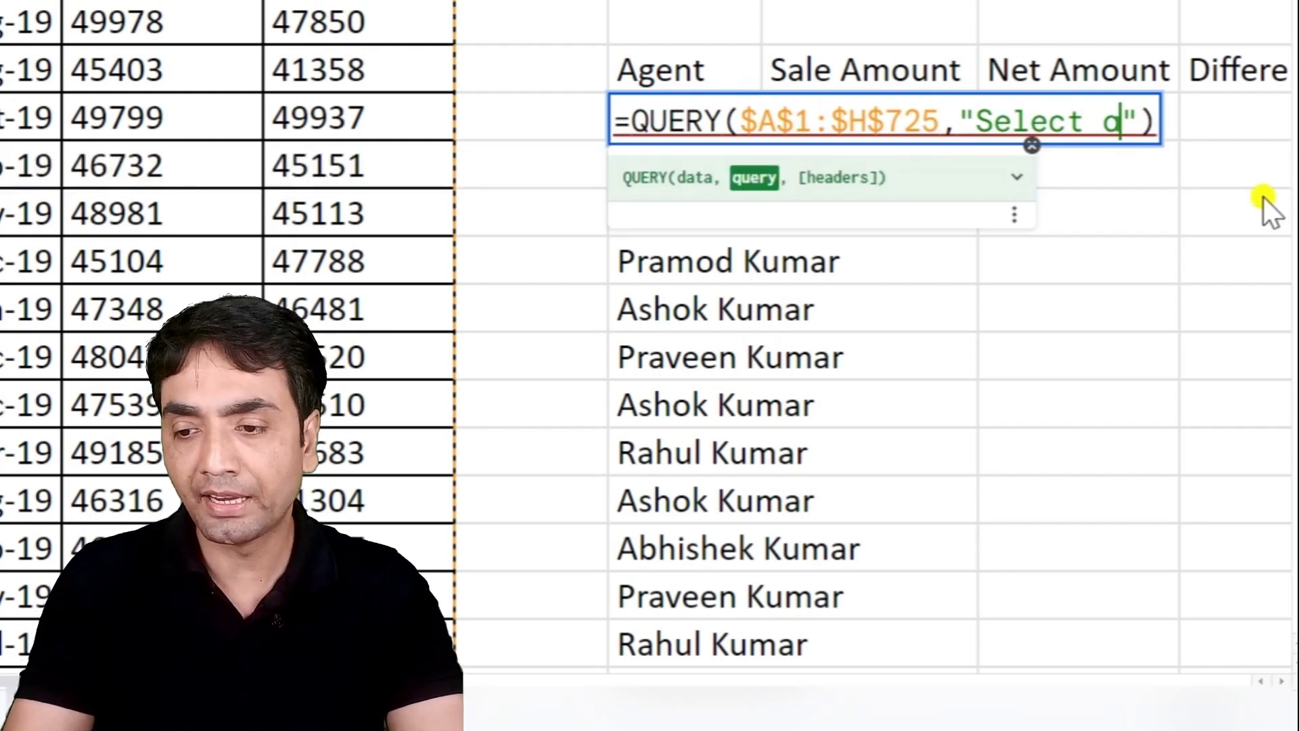
key("Return")
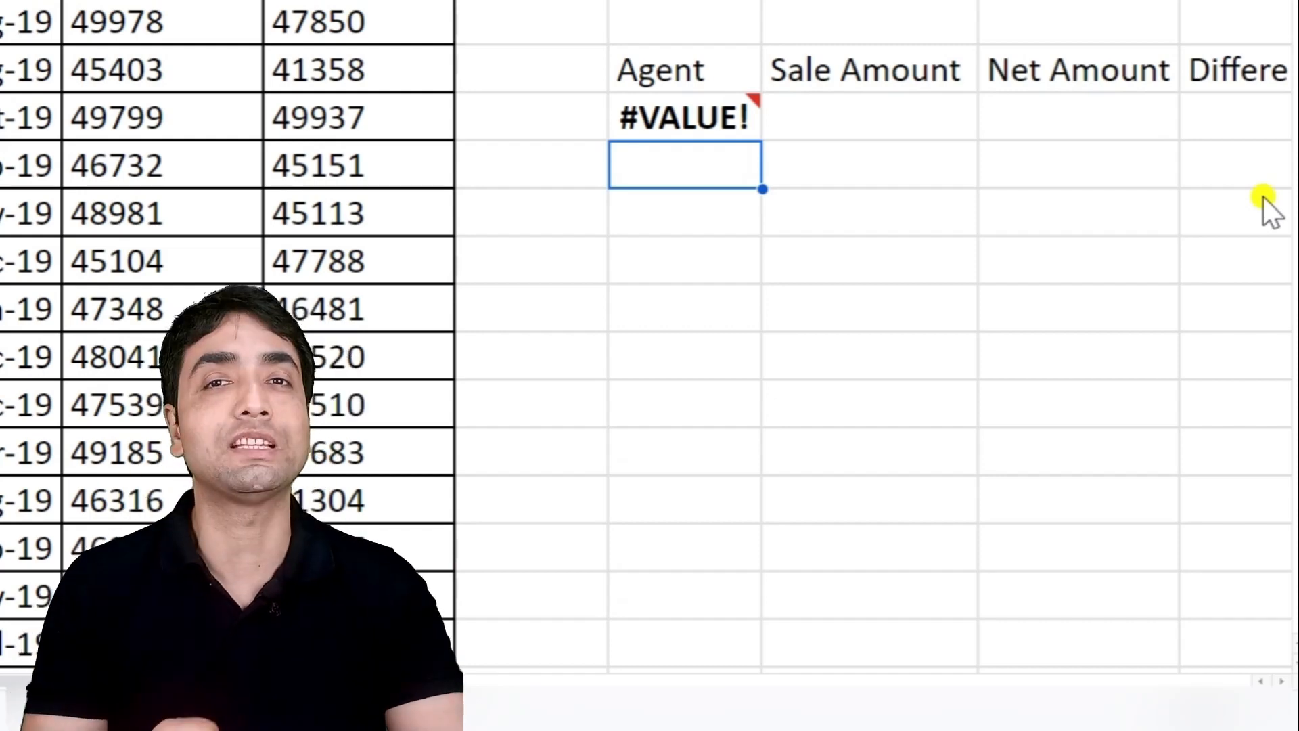
Restore the uppercase column letter in the J7 query string so it reads "Select A"
left_click(701, 126)
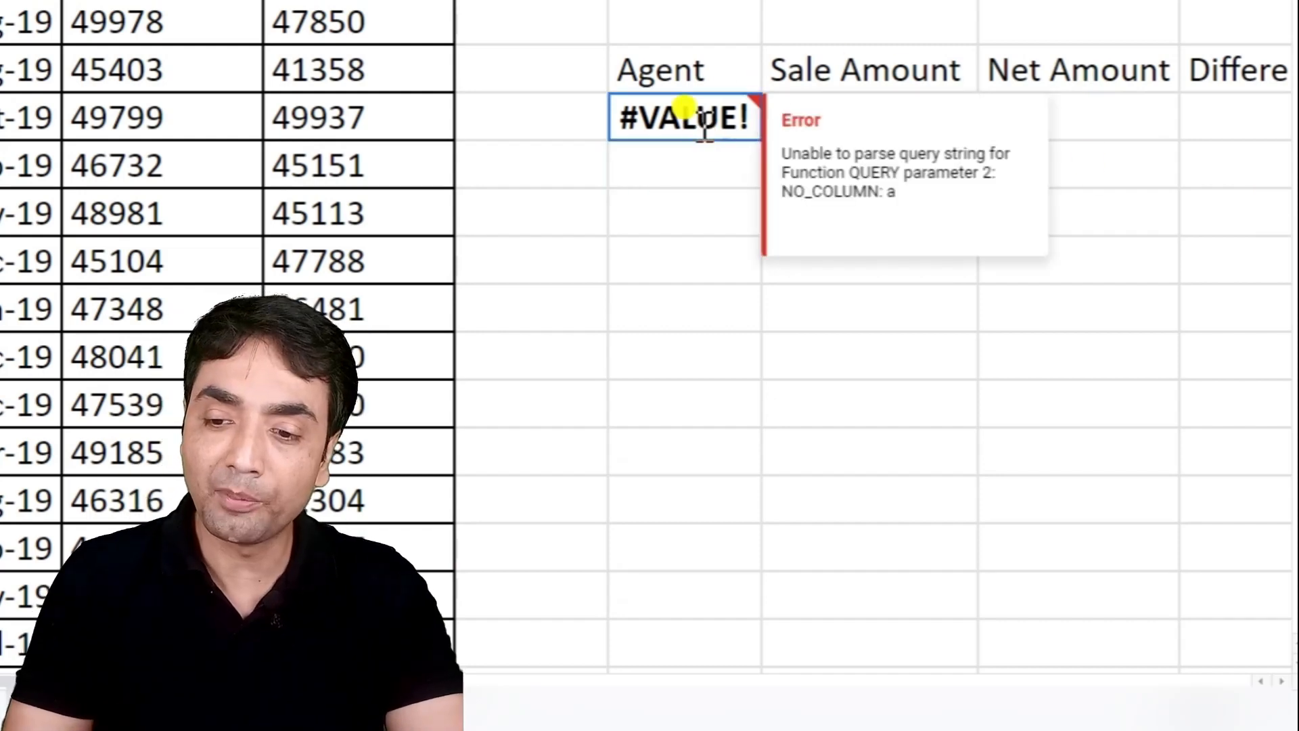
double_click(701, 126)
left_click(1121, 123)
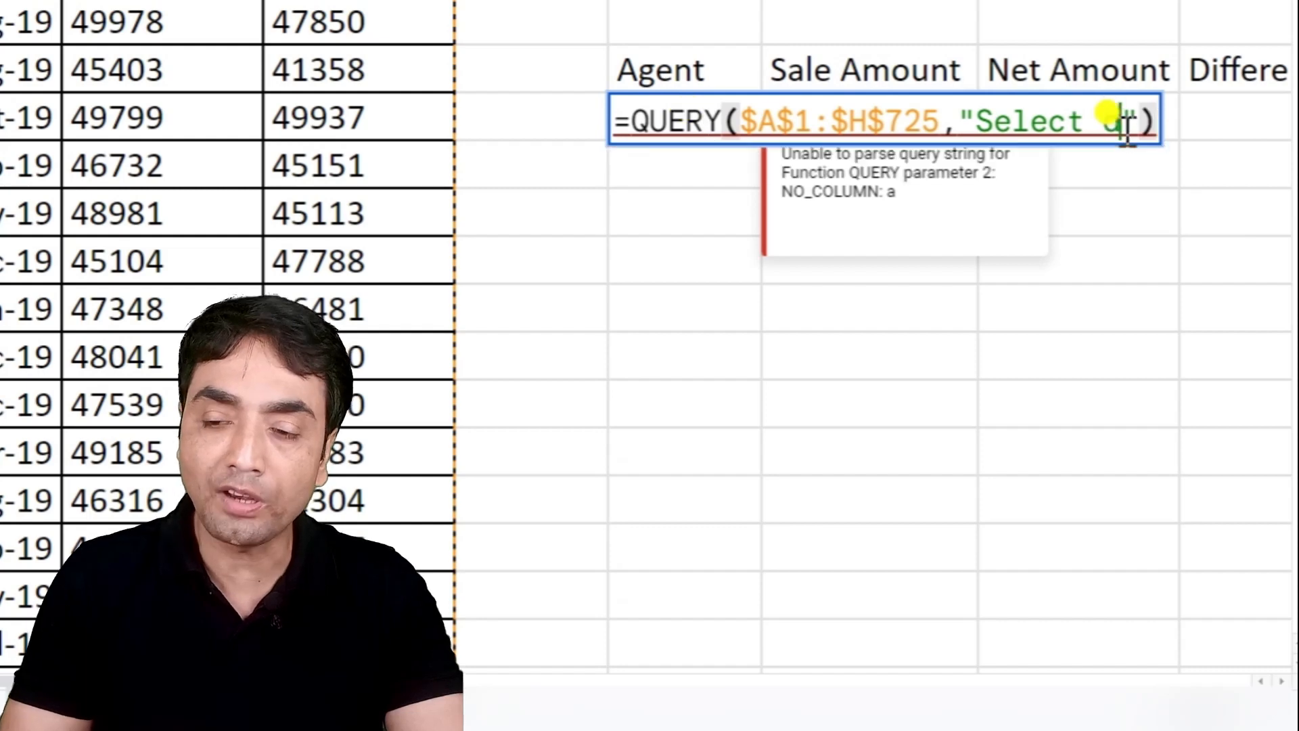
key("BackSpace")
type("A")
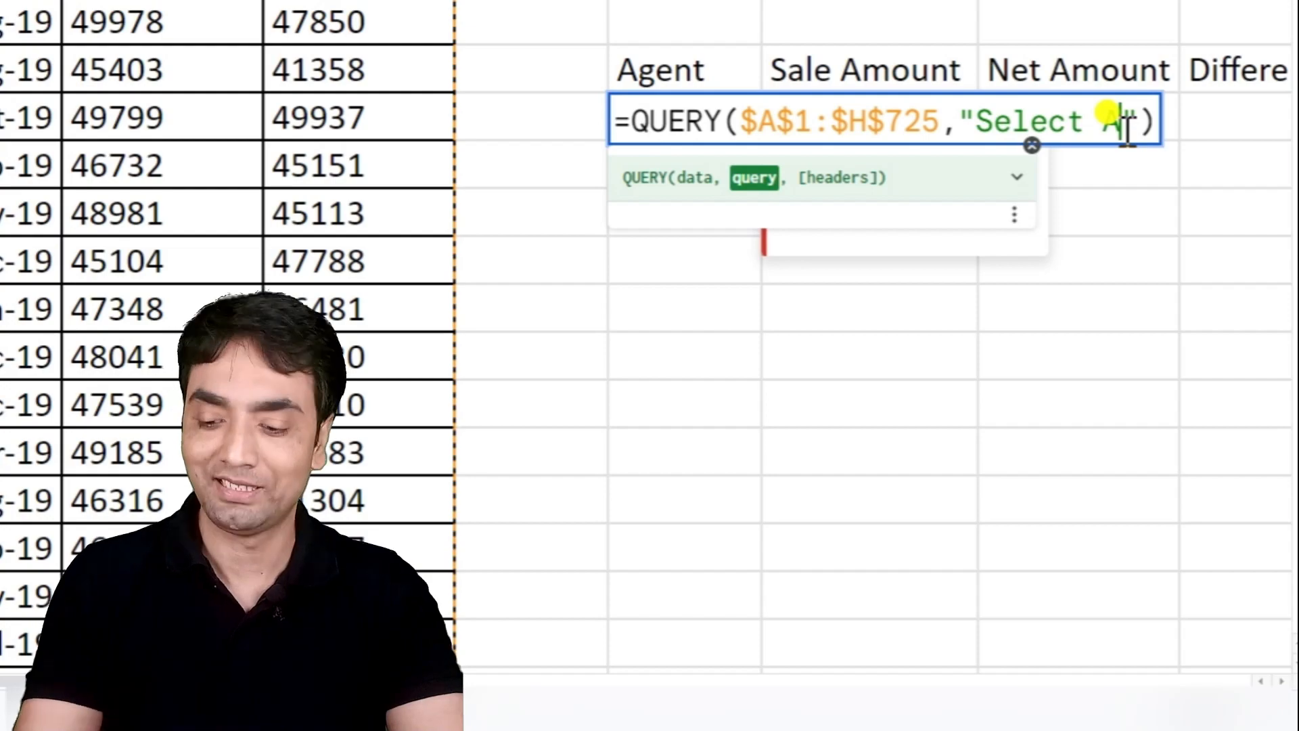
key("Return")
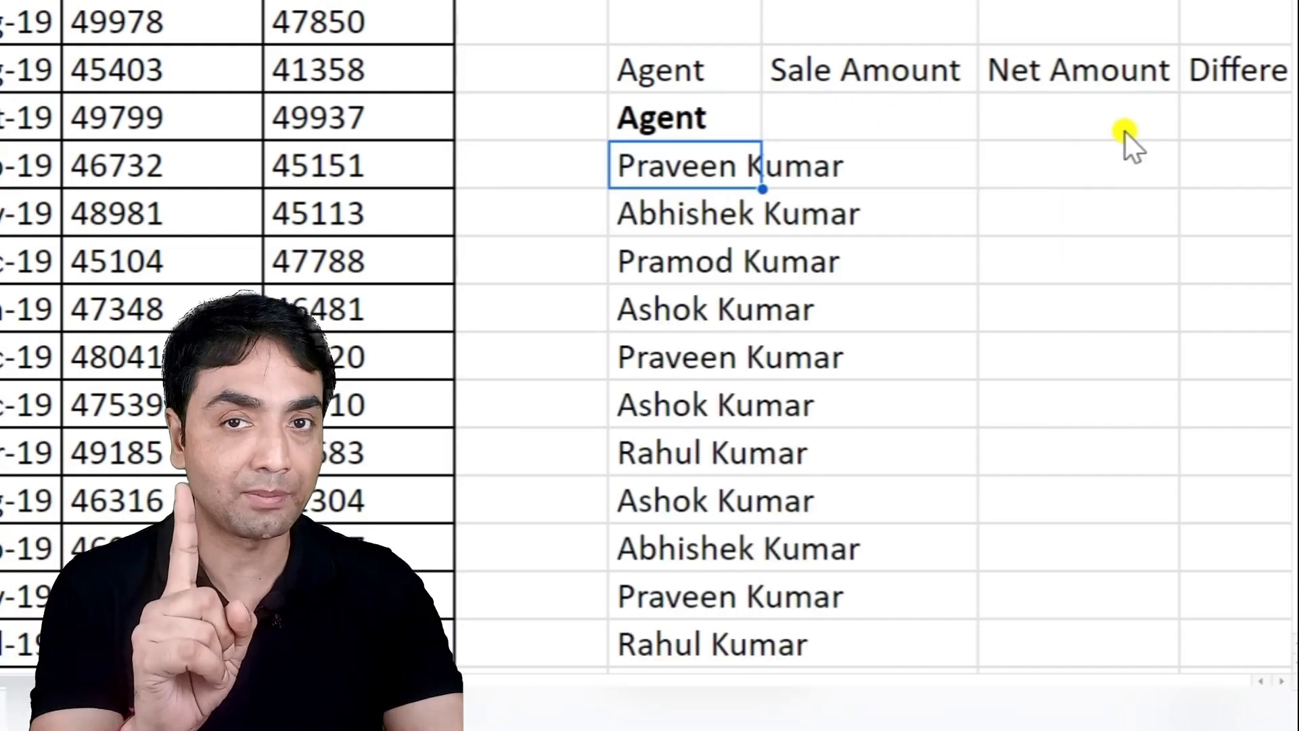
Extend the J7 query string to "Select A,SUM(G),SUM(H)" to total the sale and net amounts
key("Up")
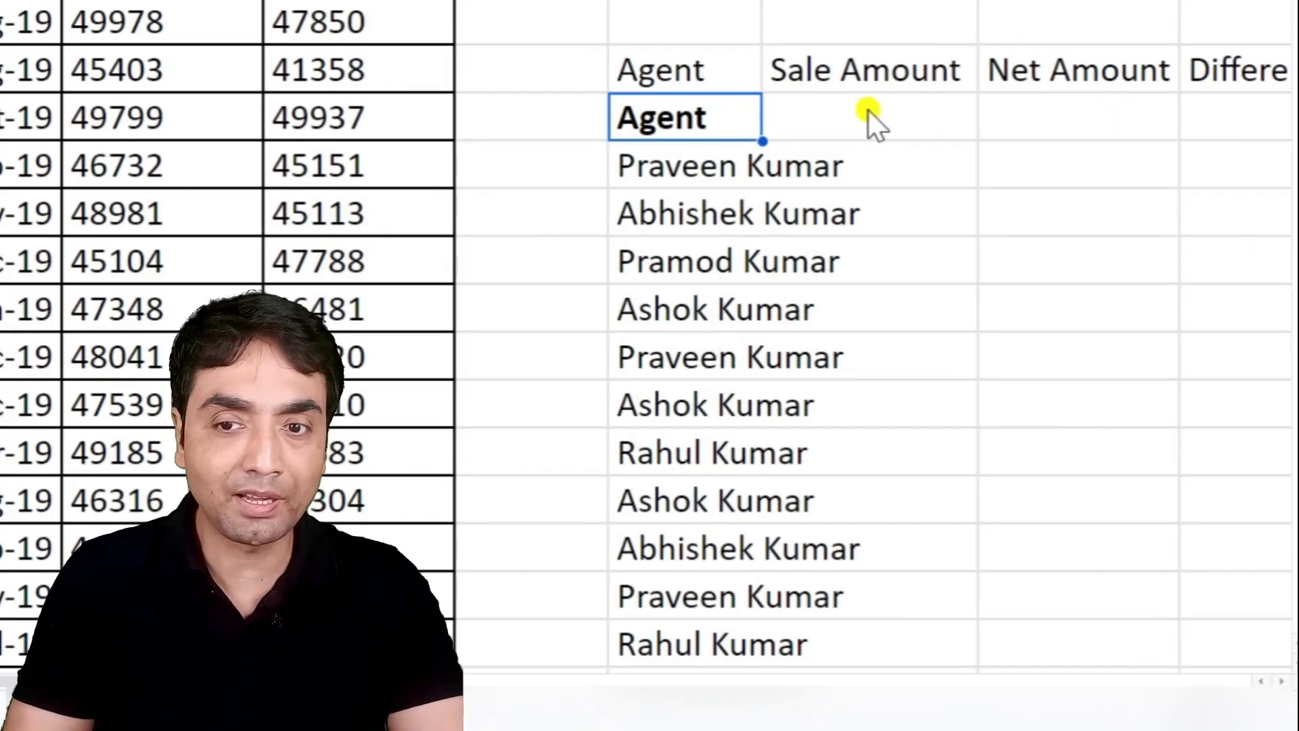
double_click(666, 118)
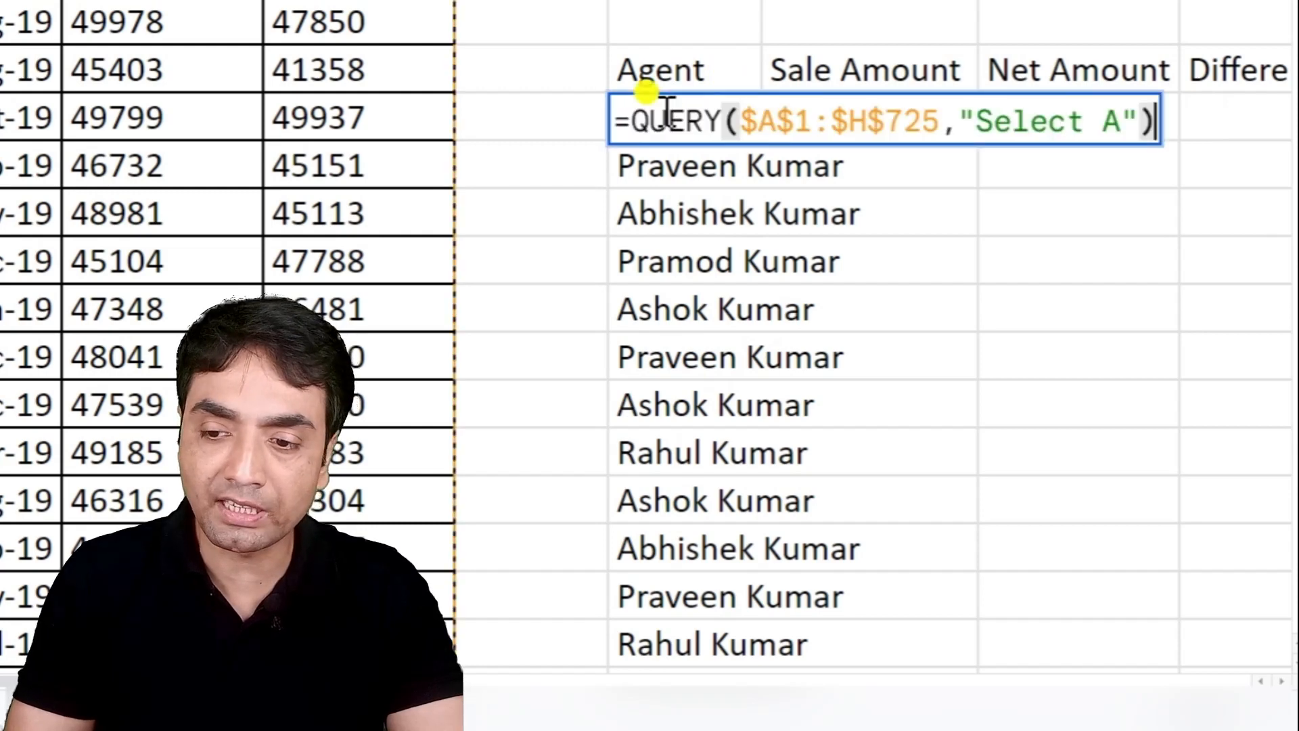
left_click(1123, 127)
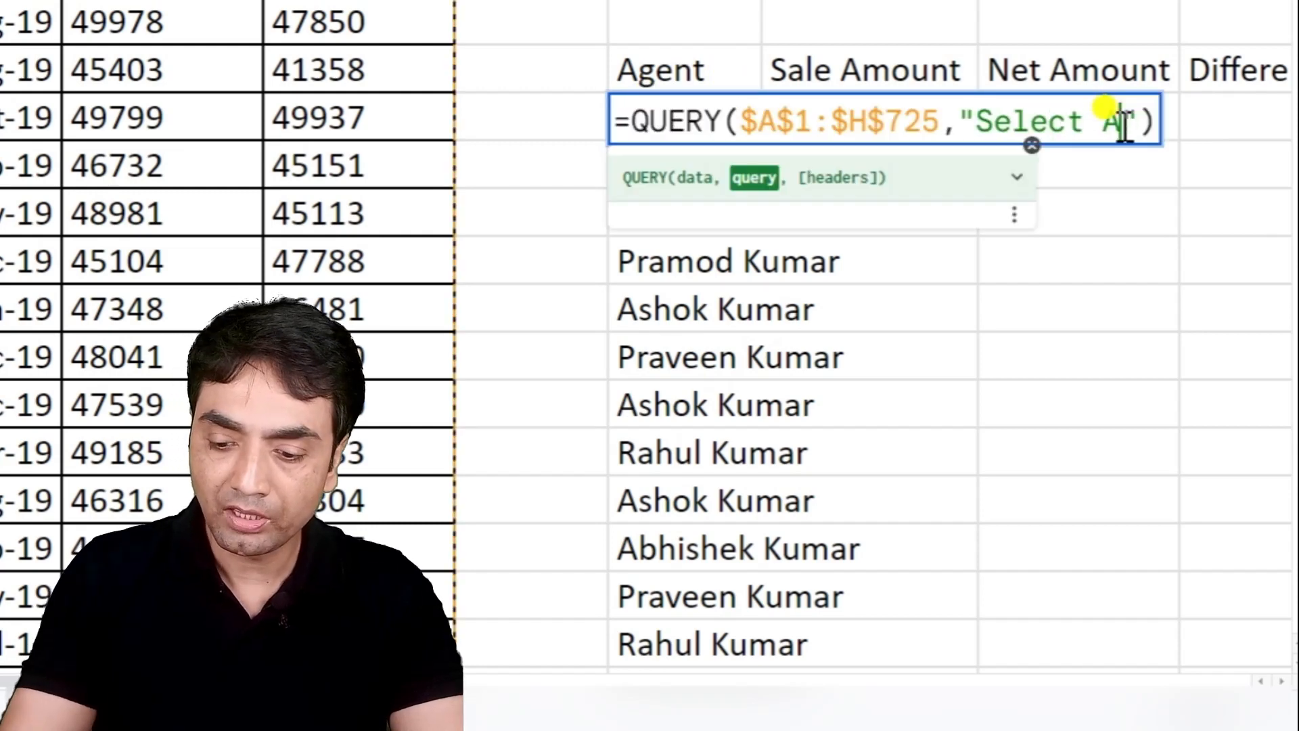
type(",")
type("SUM")
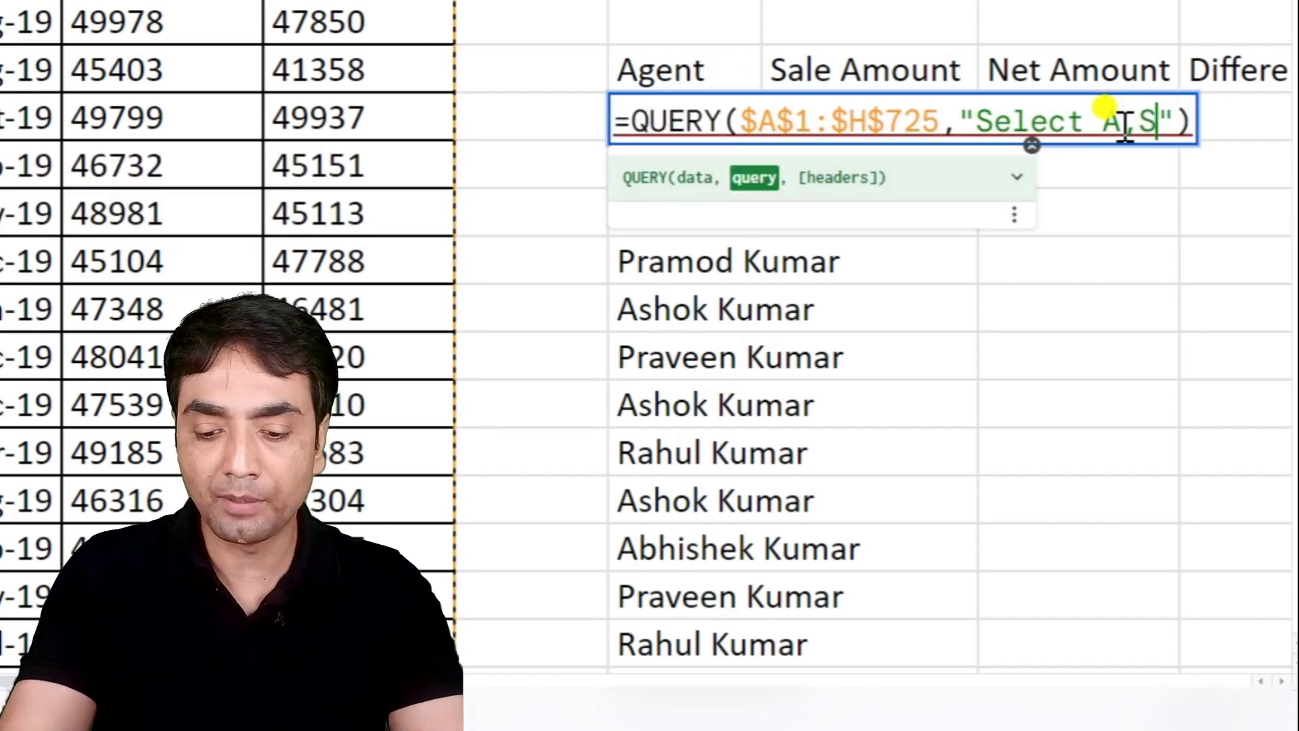
type("(")
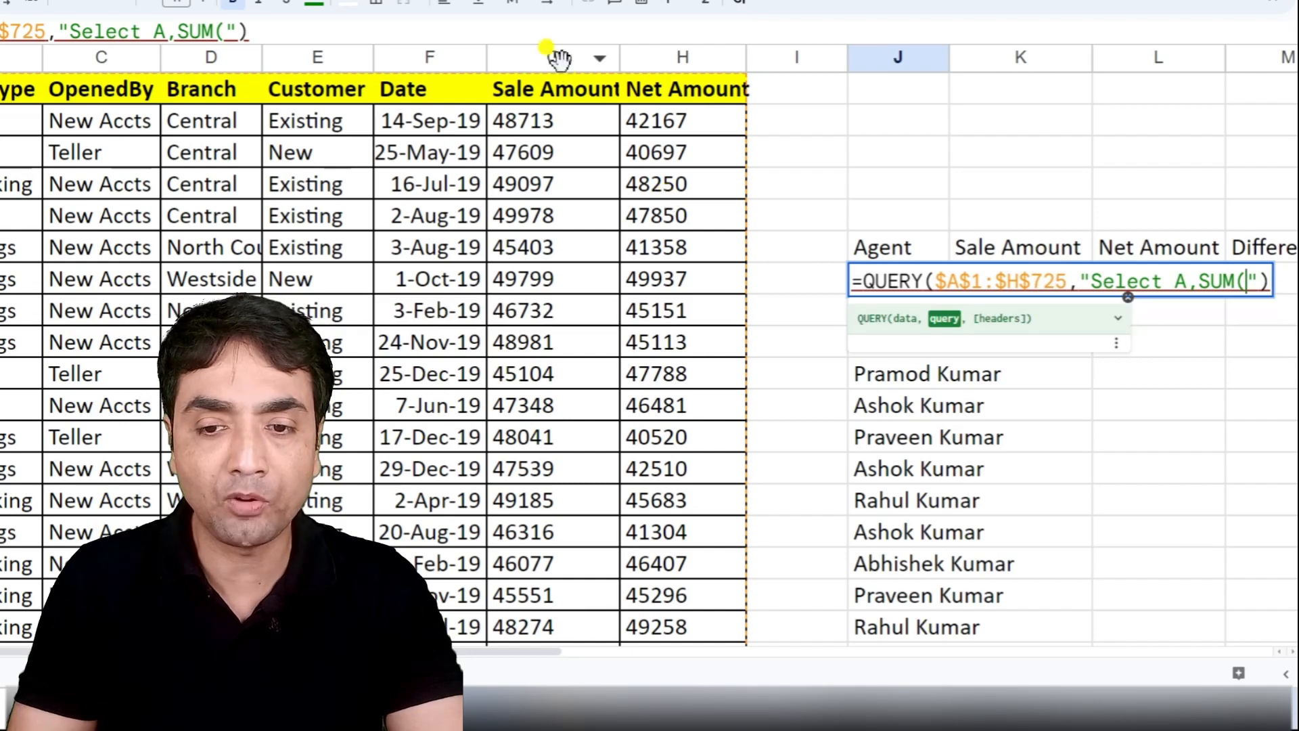
type("G")
type("),S")
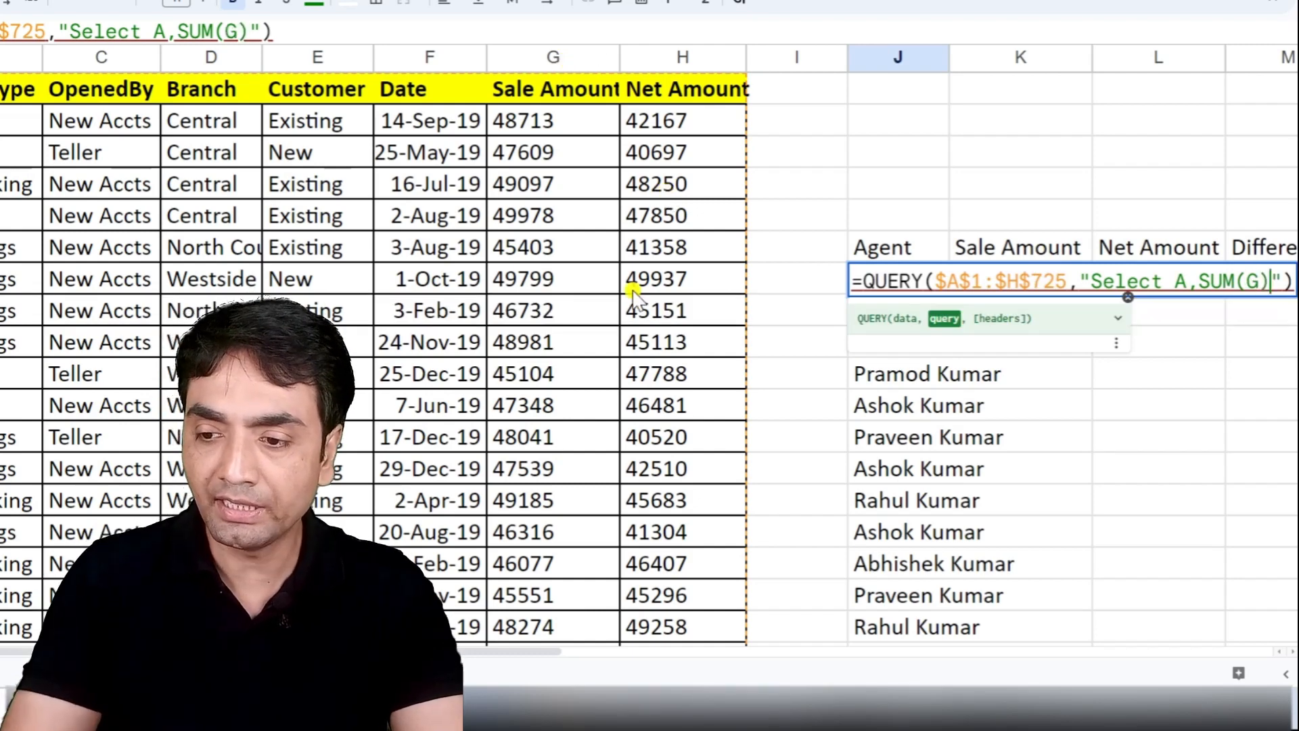
type("UM")
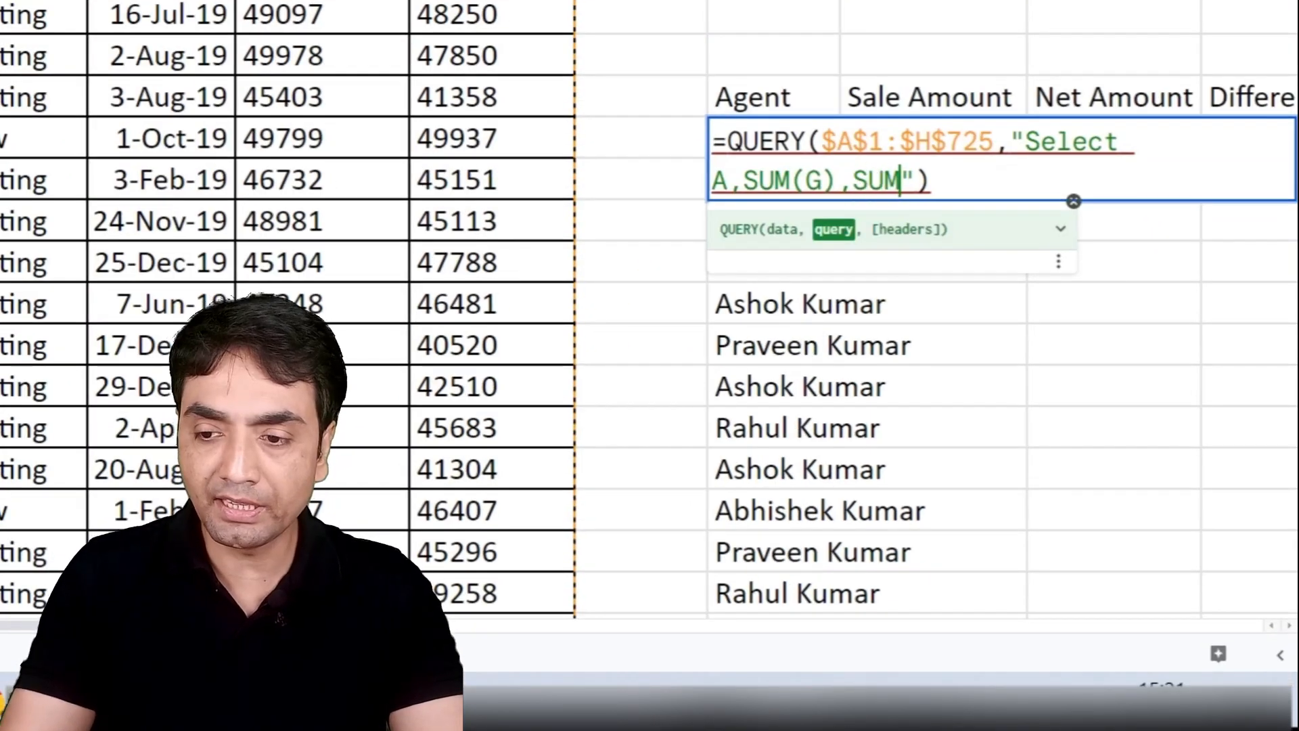
type("(H)")
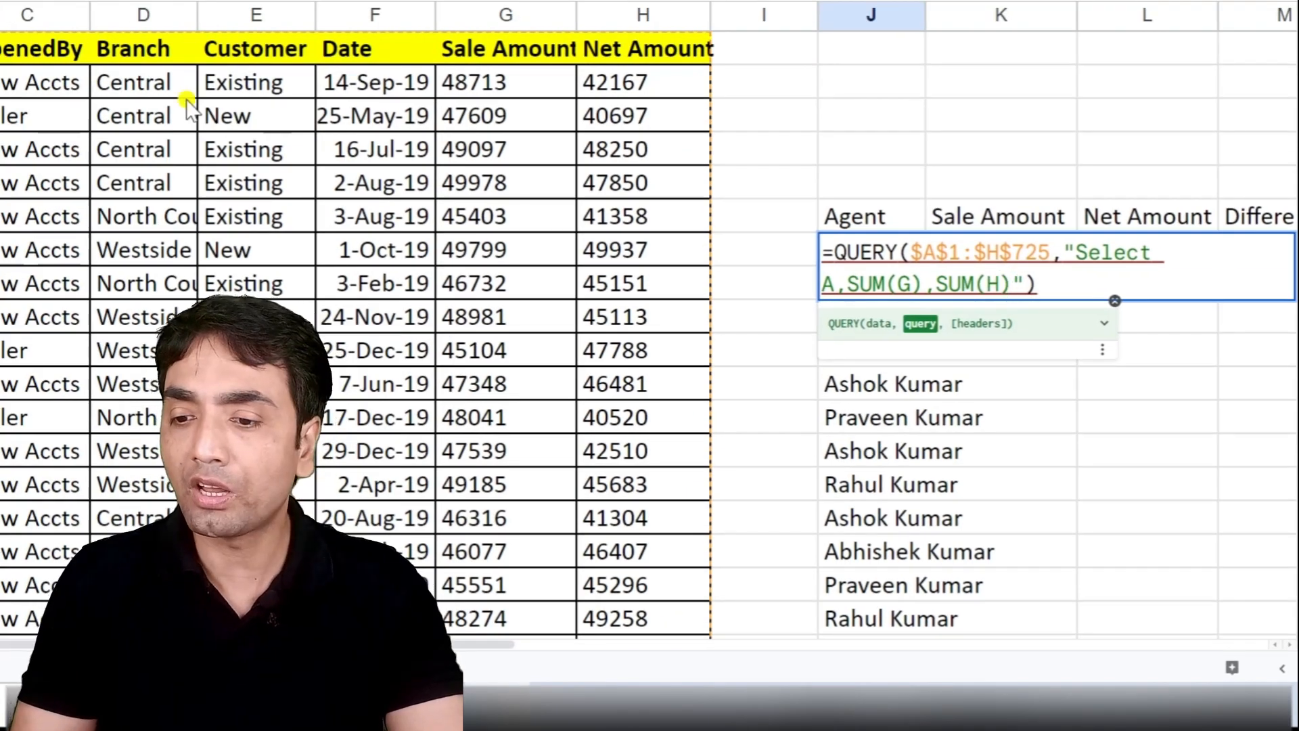
key("Return")
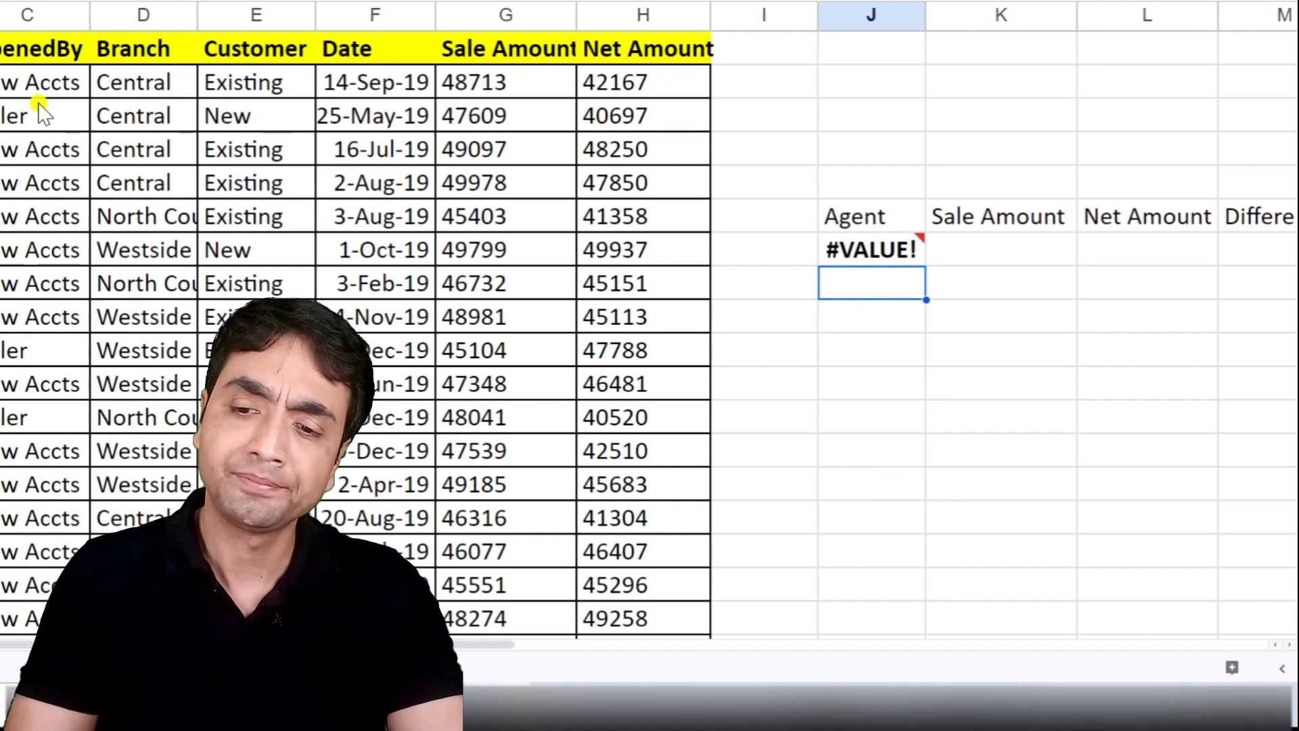
Append "group by A" to the J7 query string after SUM(H) to aggregate the totals by agent
double_click(869, 249)
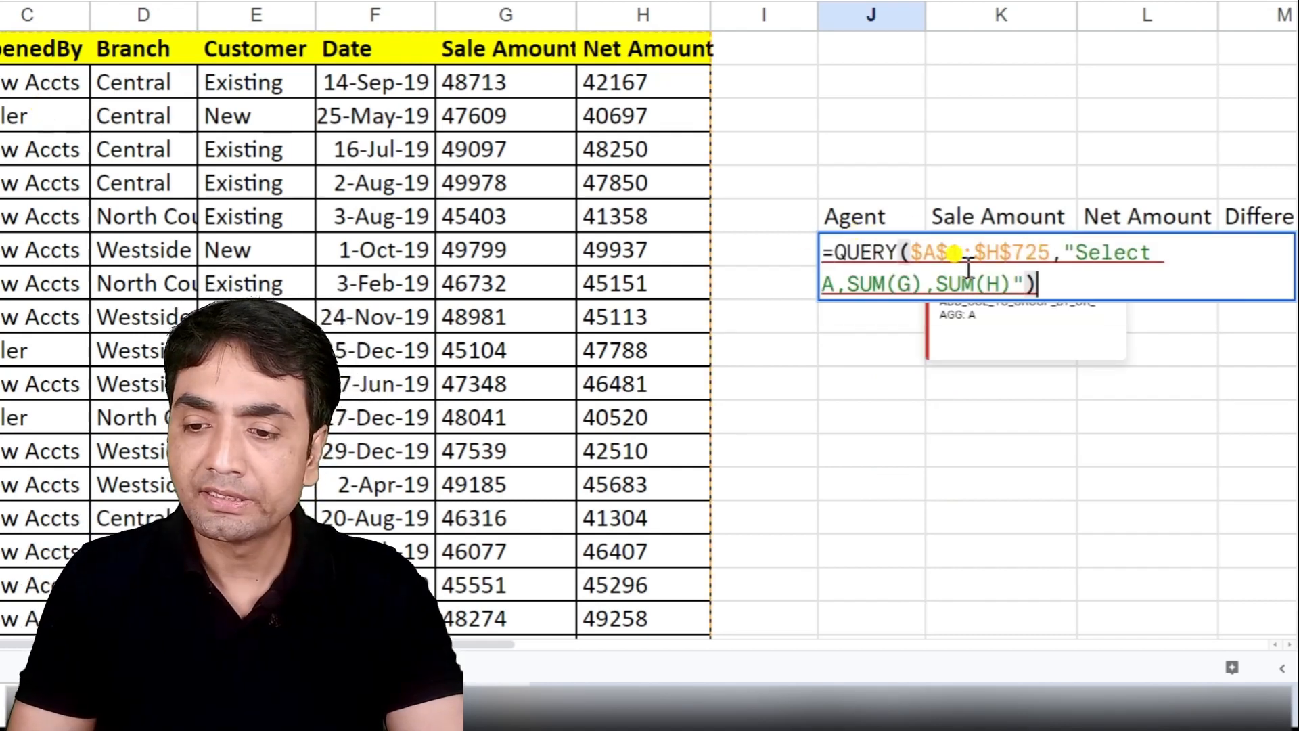
left_click(893, 283)
left_click(1014, 281)
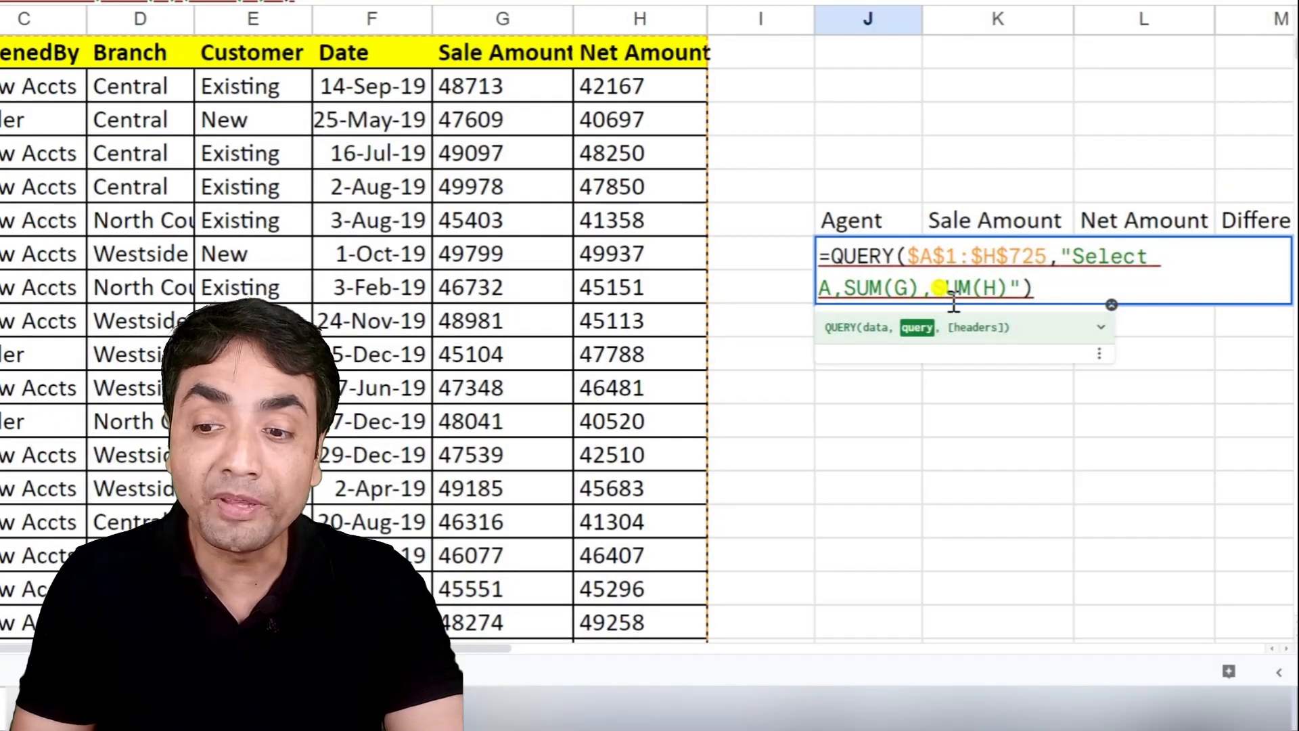
left_click(1006, 291)
type("gr")
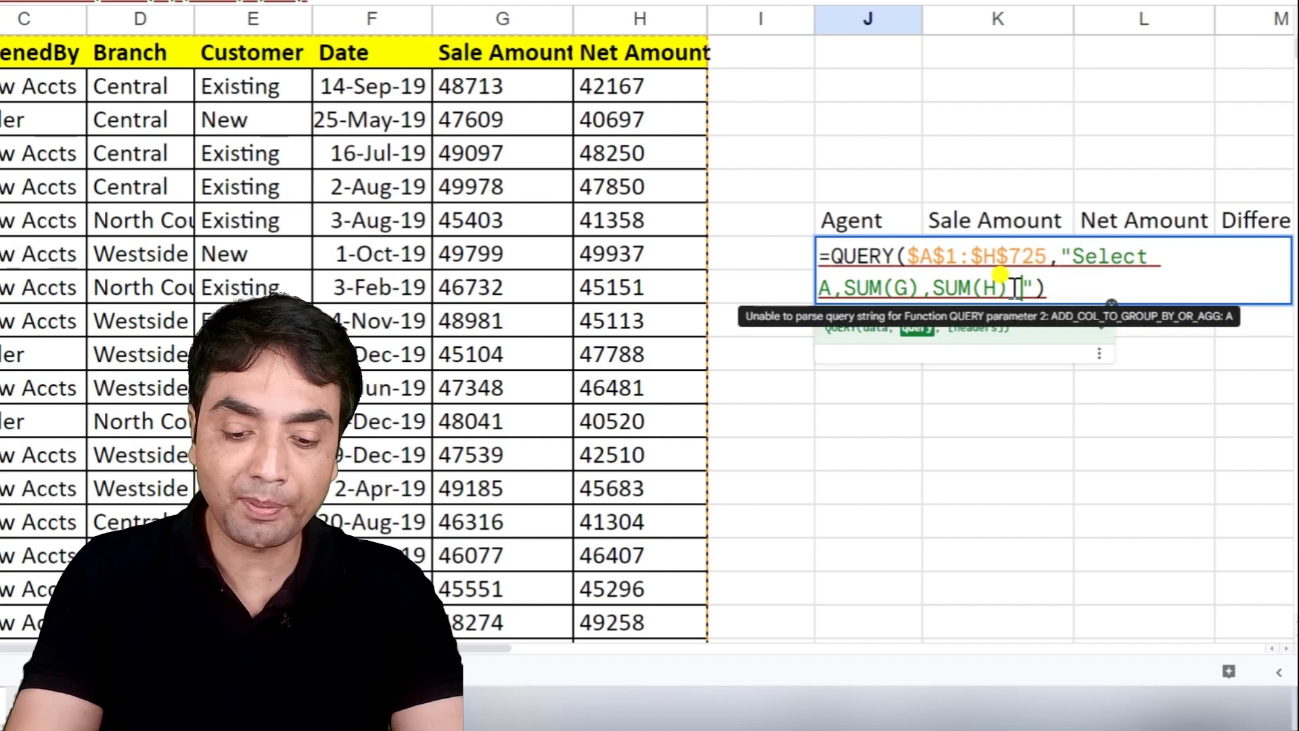
type("oup by")
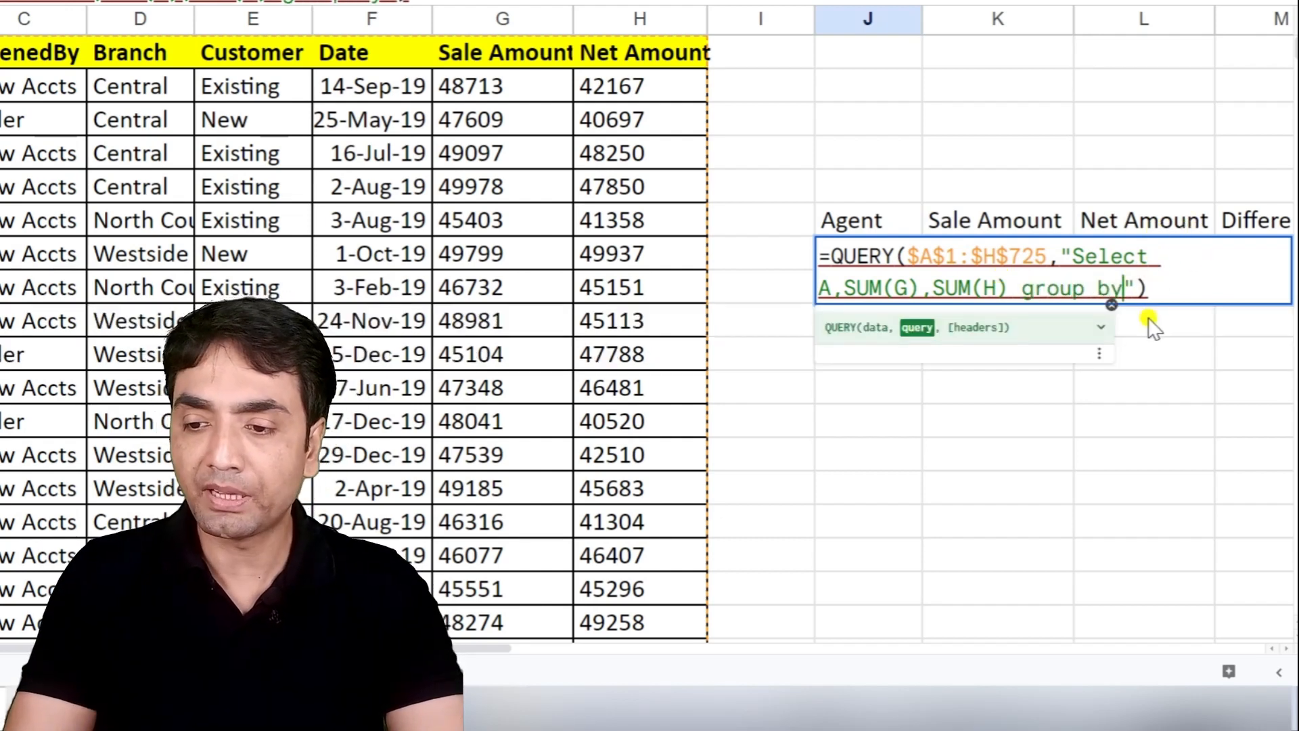
type(" A")
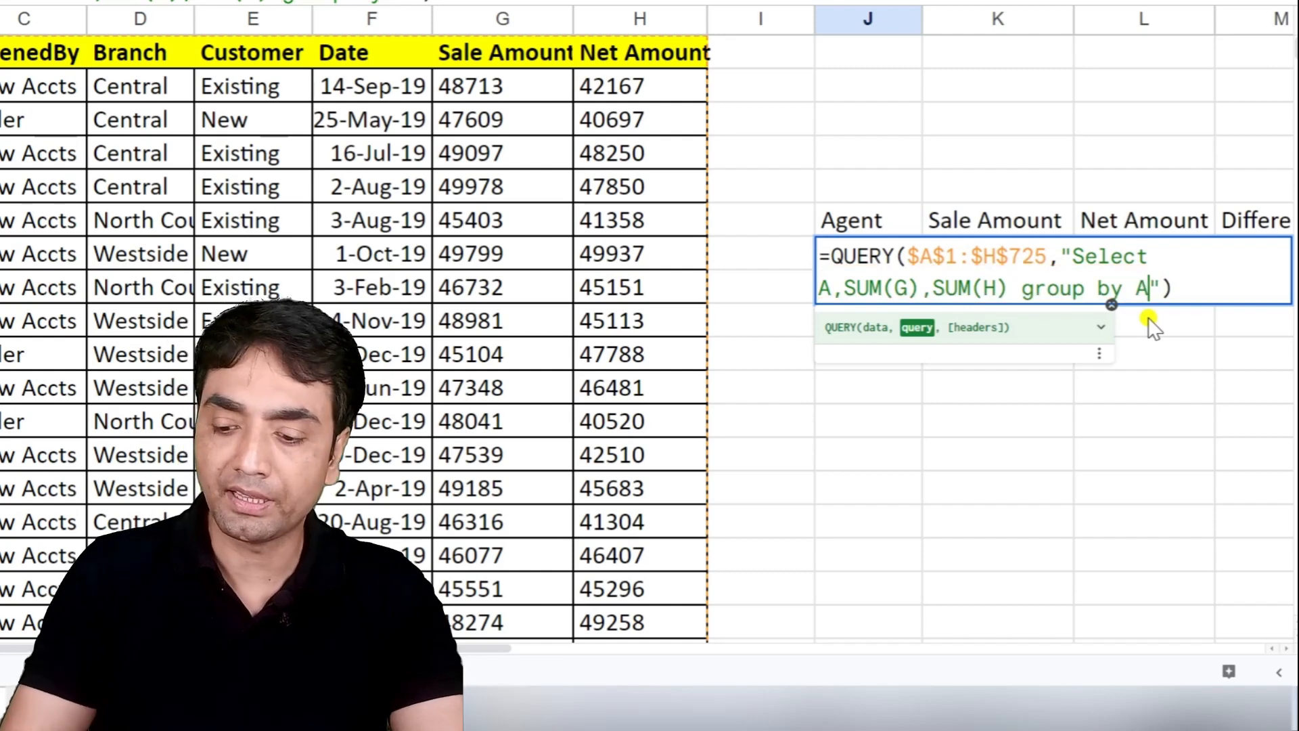
key("Return")
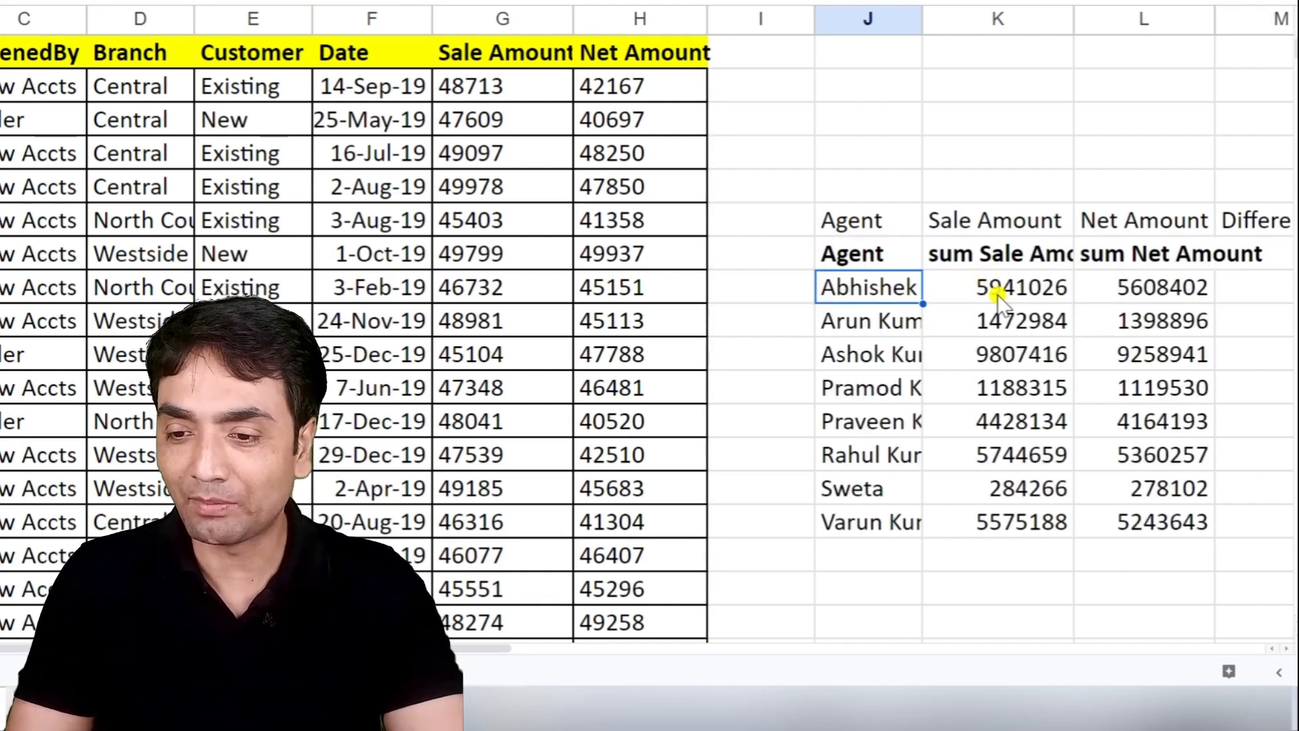
Delete the manually typed header labels in J6:M6 above the query result
left_click(866, 221)
key("shift+Right")
key("shift+Right")
key("shift+Right")
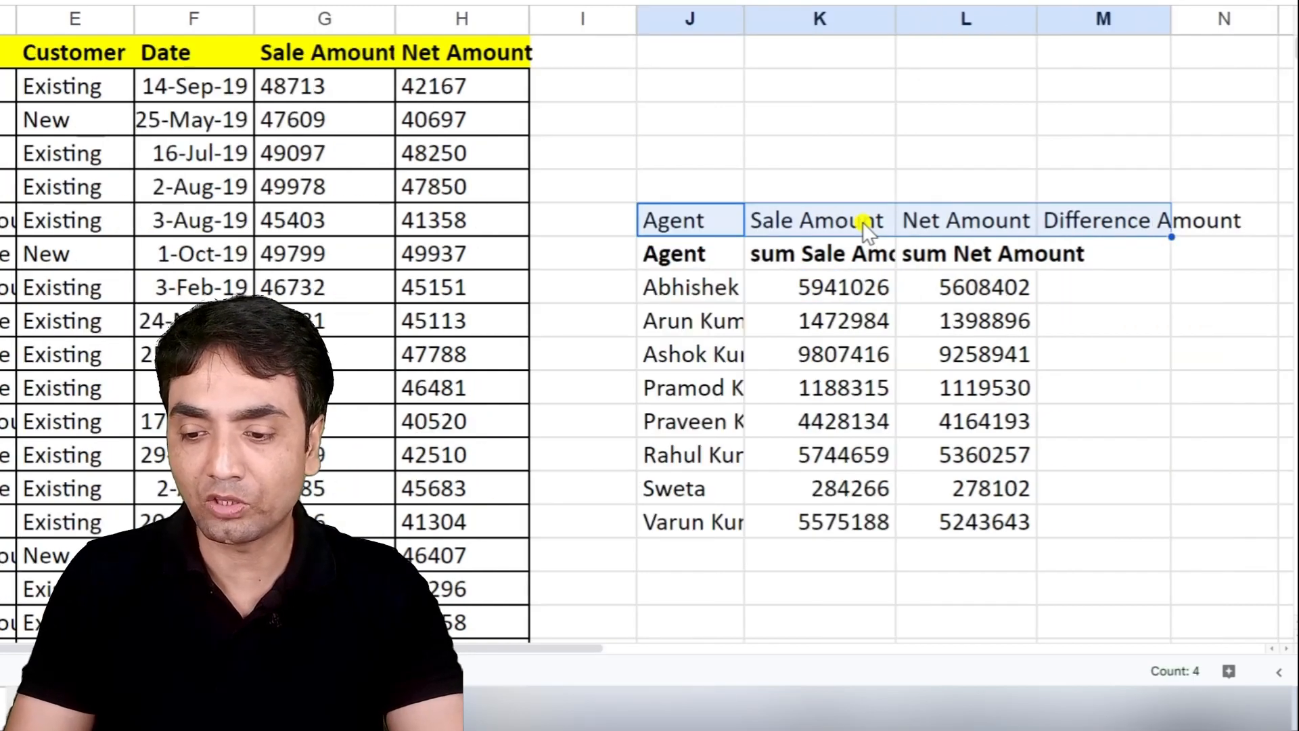
key("Delete")
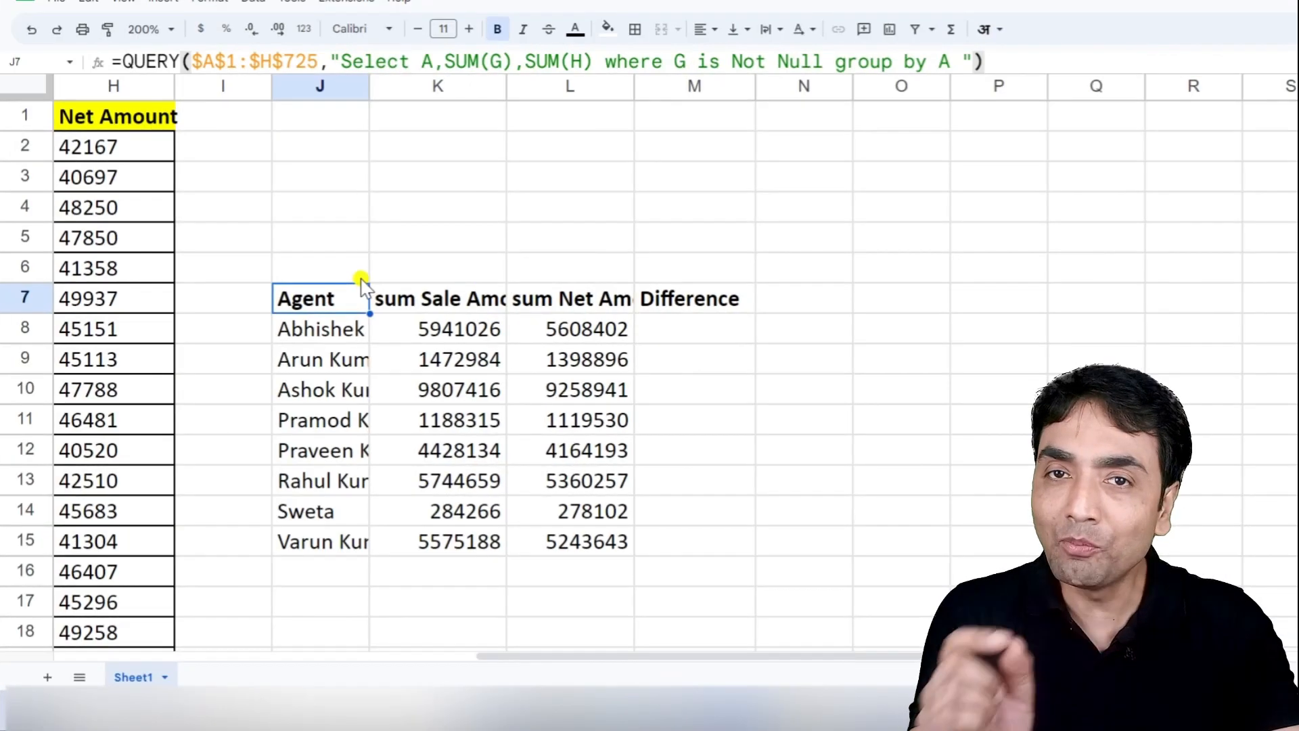
Add SUM(G)-SUM(H) as a further column in the J7 query string, between SUM(H) and the where clause
left_click(470, 327)
left_click(318, 298)
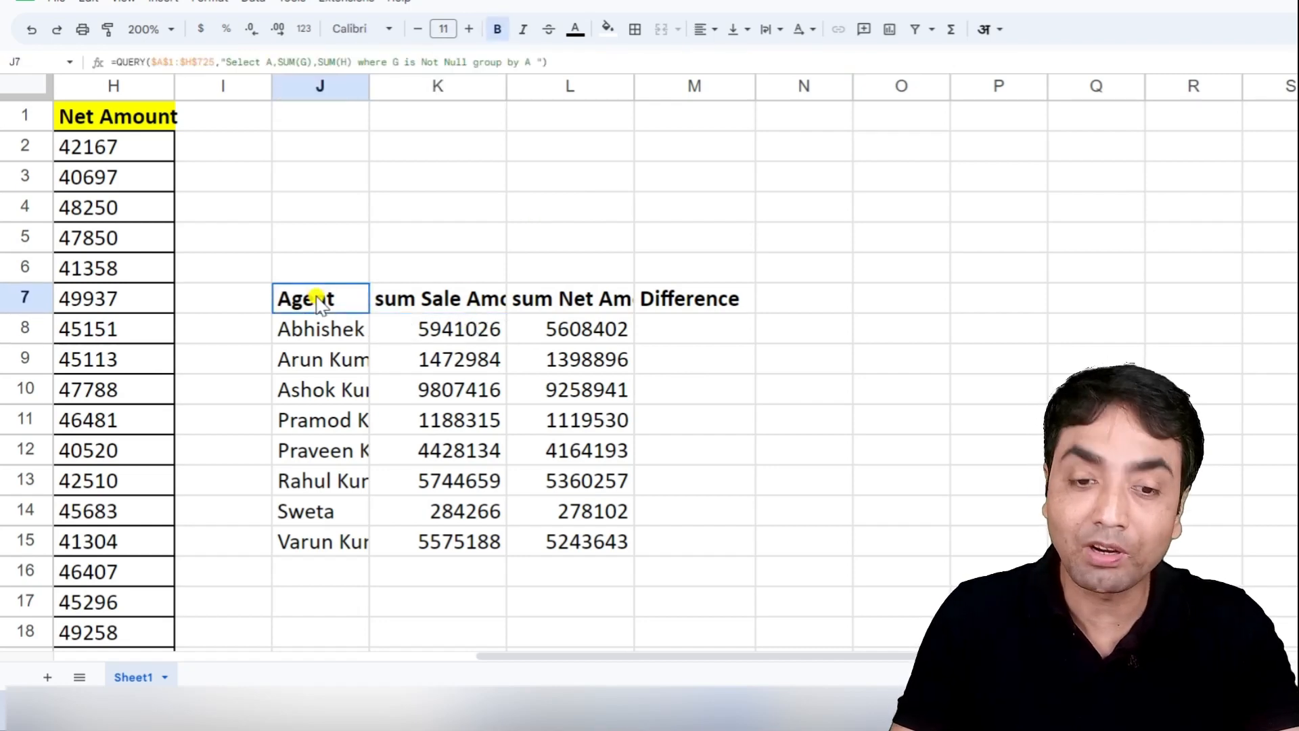
double_click(318, 296)
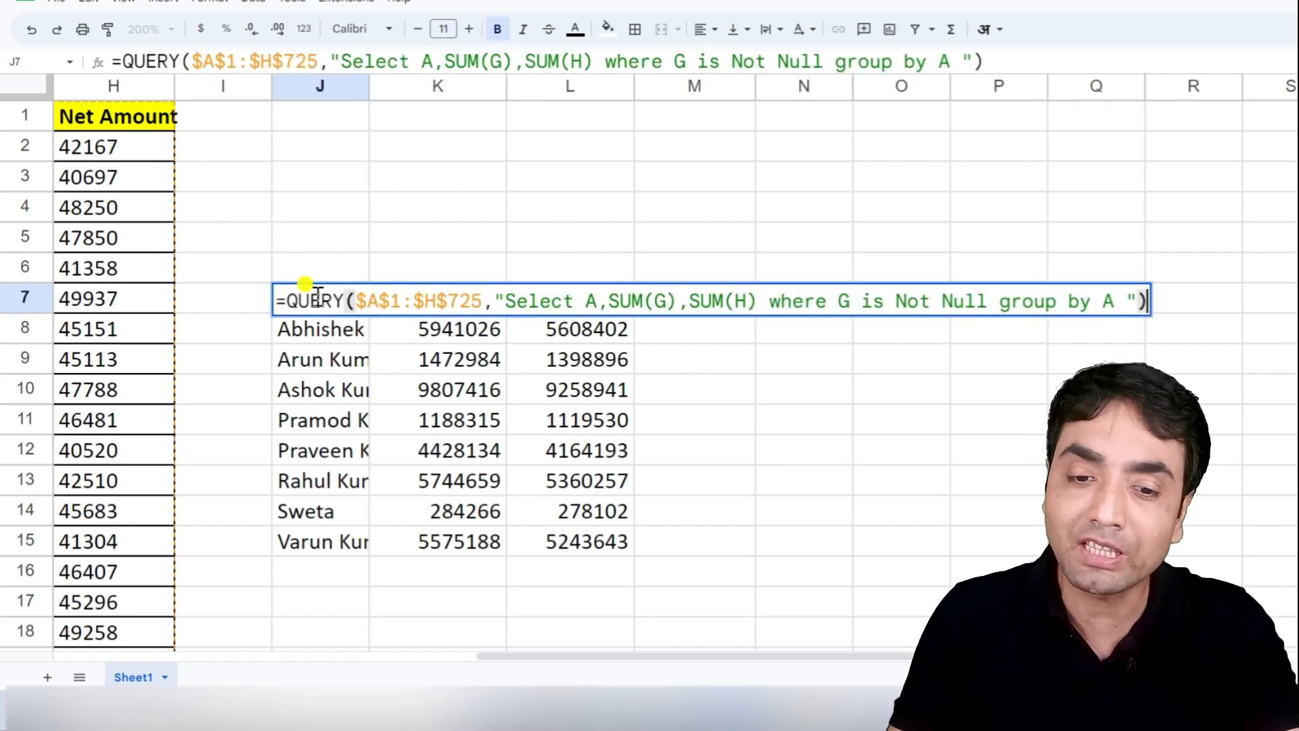
left_click(762, 300)
type(",")
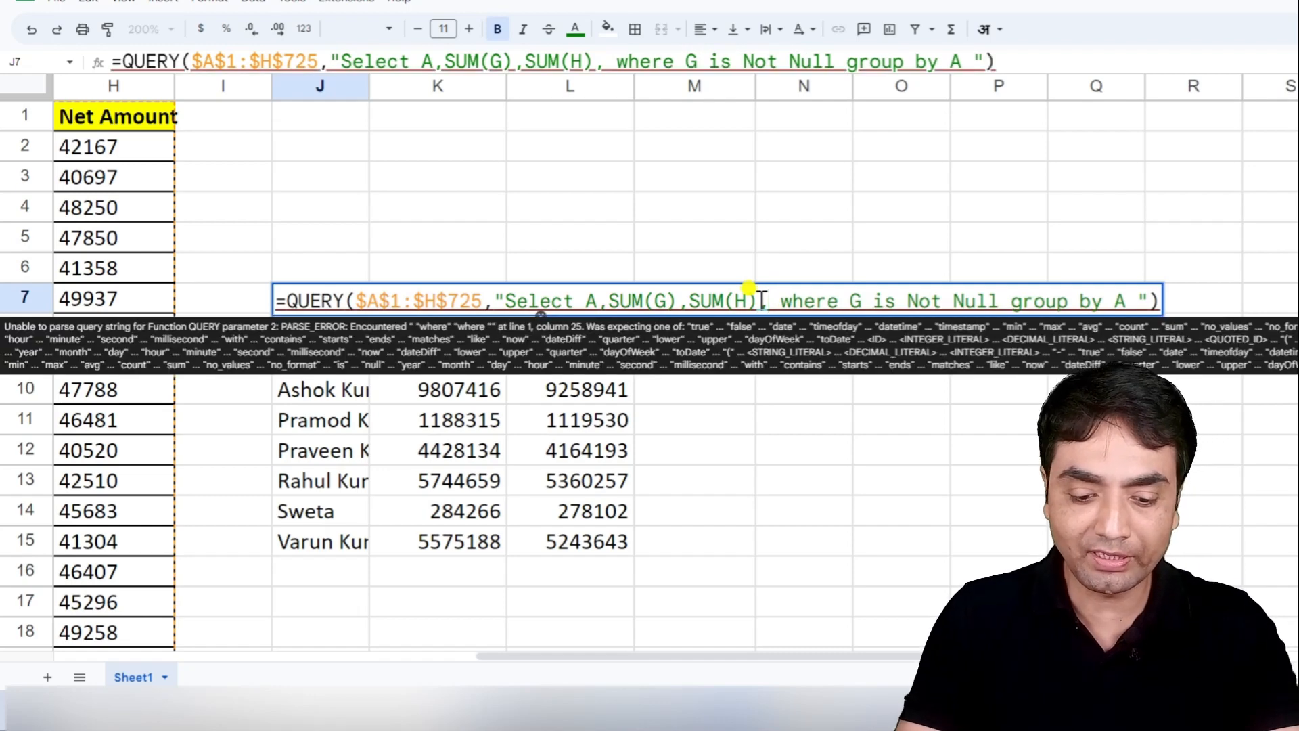
type("SUM(G)-S")
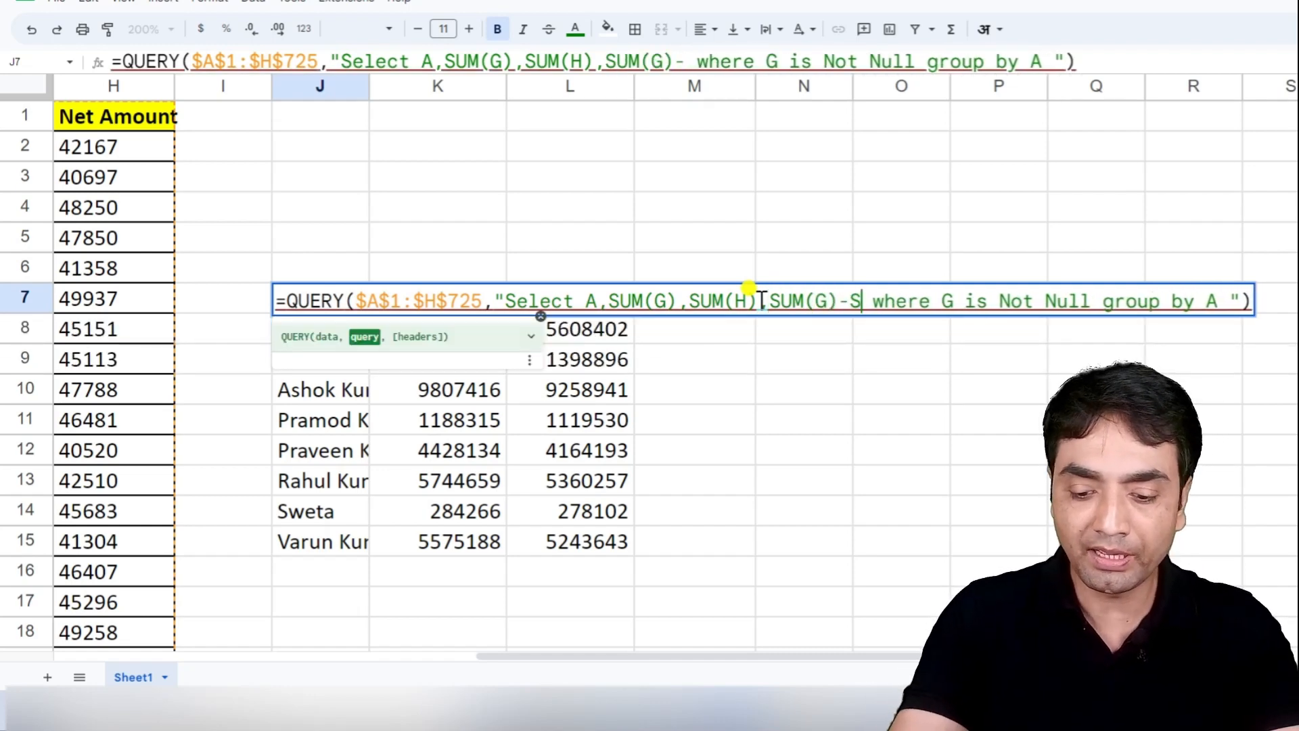
type("UM(H)")
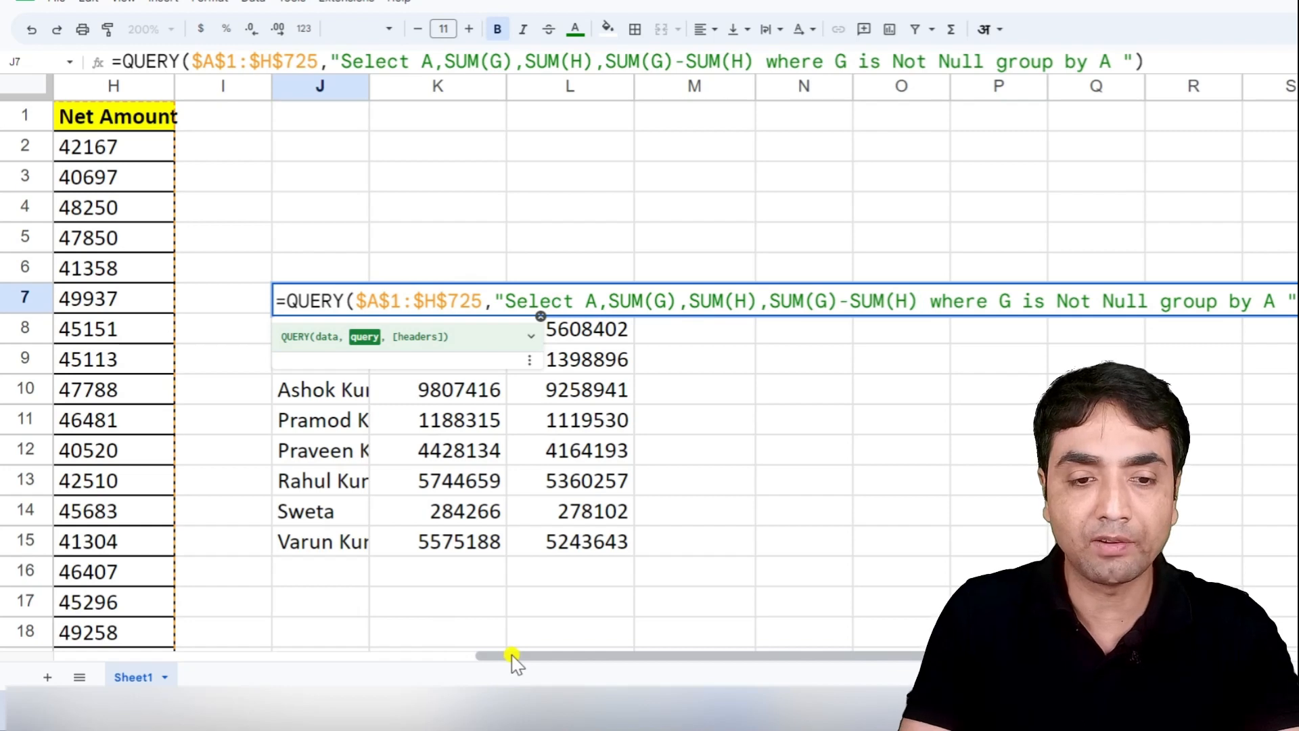
left_click_drag(510, 655, 487, 655)
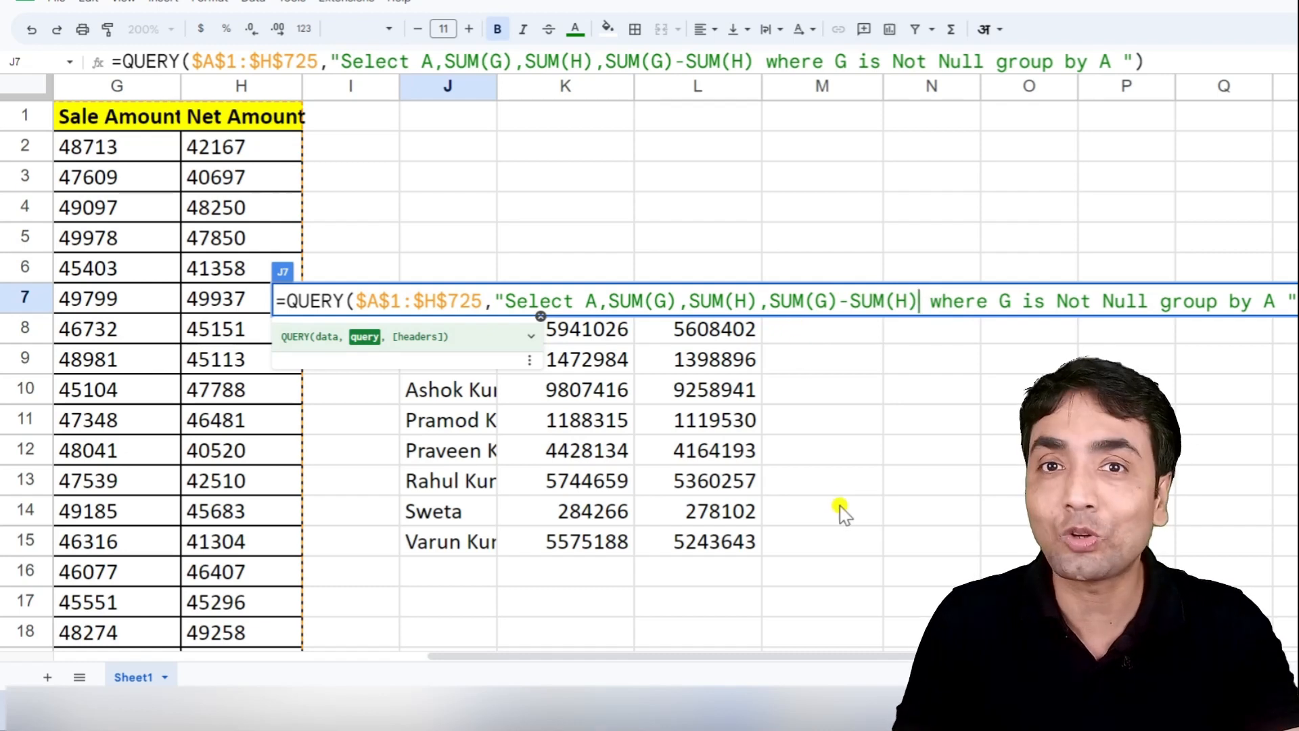
key("Return")
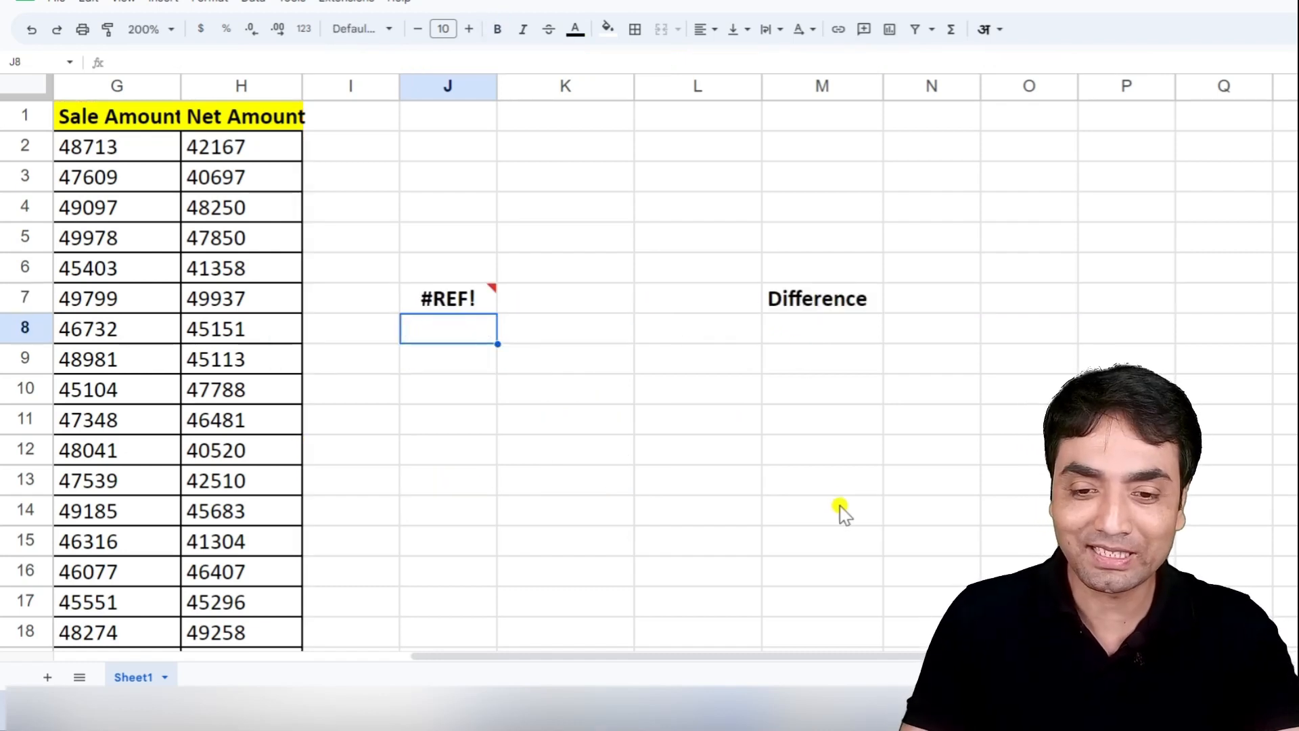
Check the error note on J7 and clear the Difference label in M7 that blocks the array result
mouse_move(464, 296)
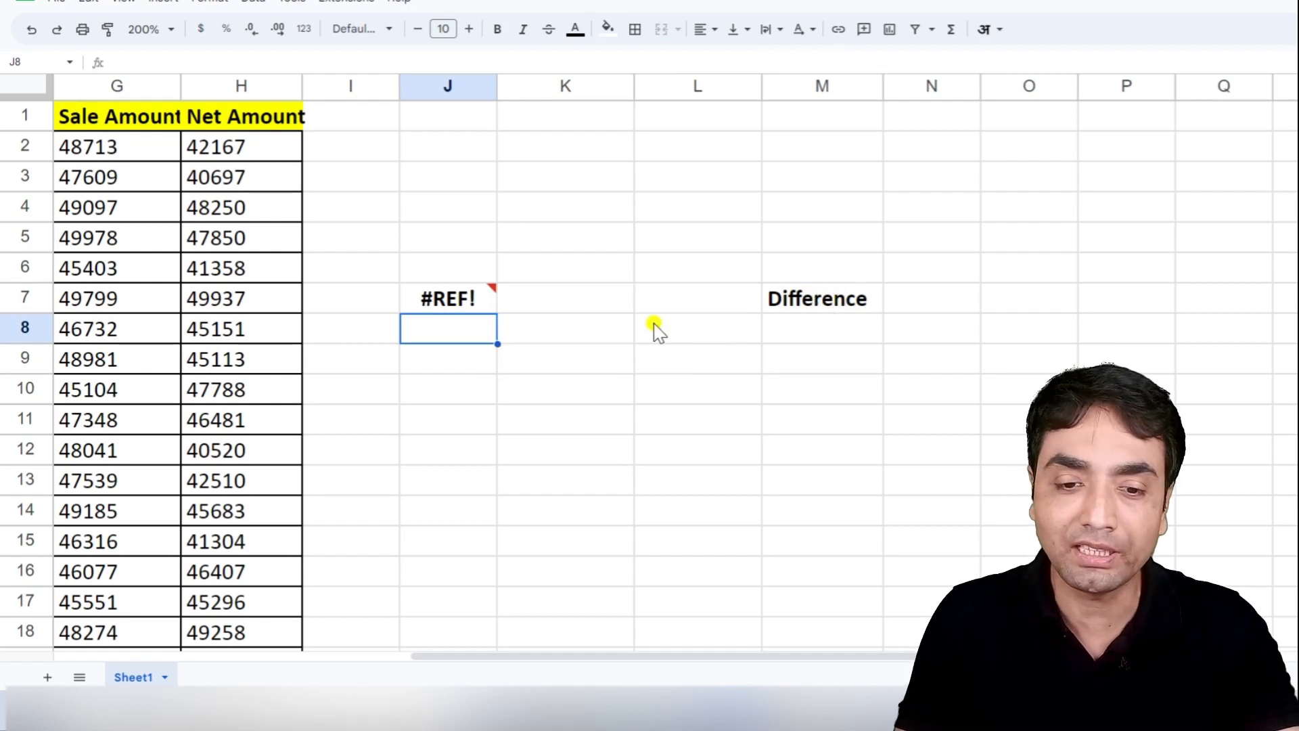
mouse_move(491, 297)
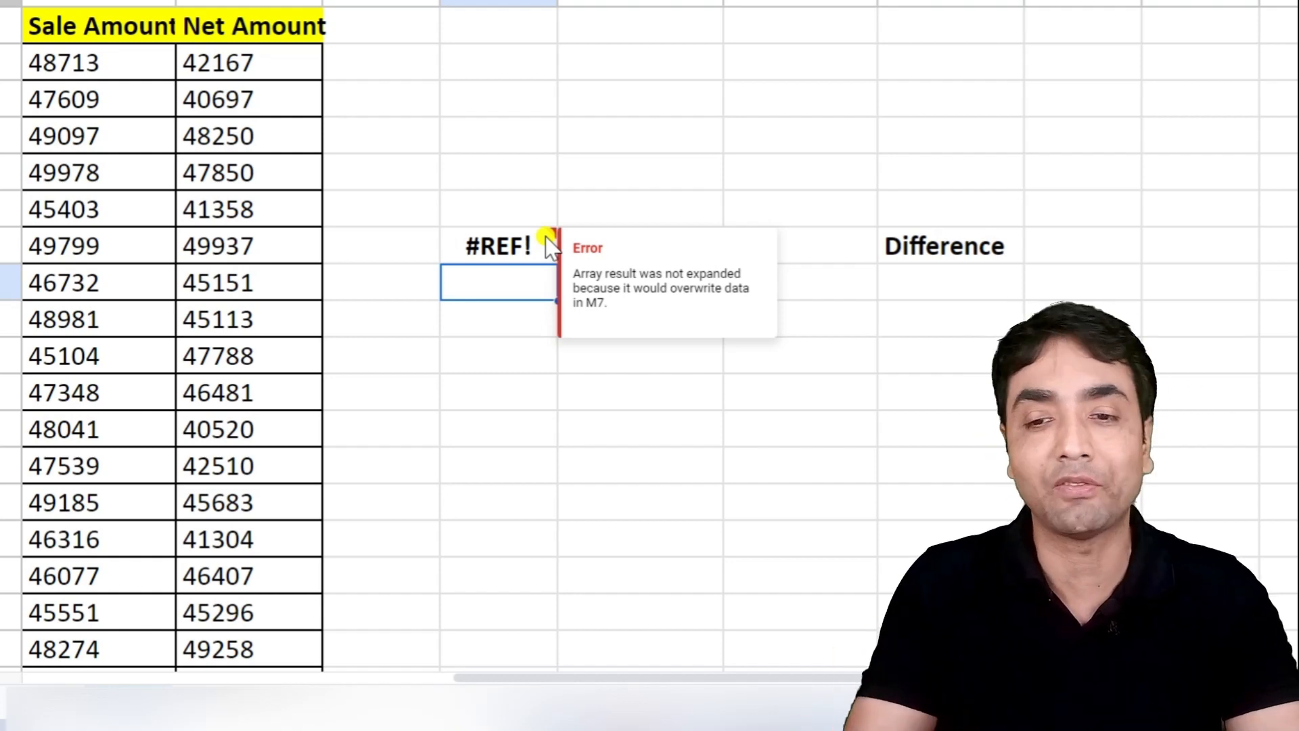
left_click(961, 244)
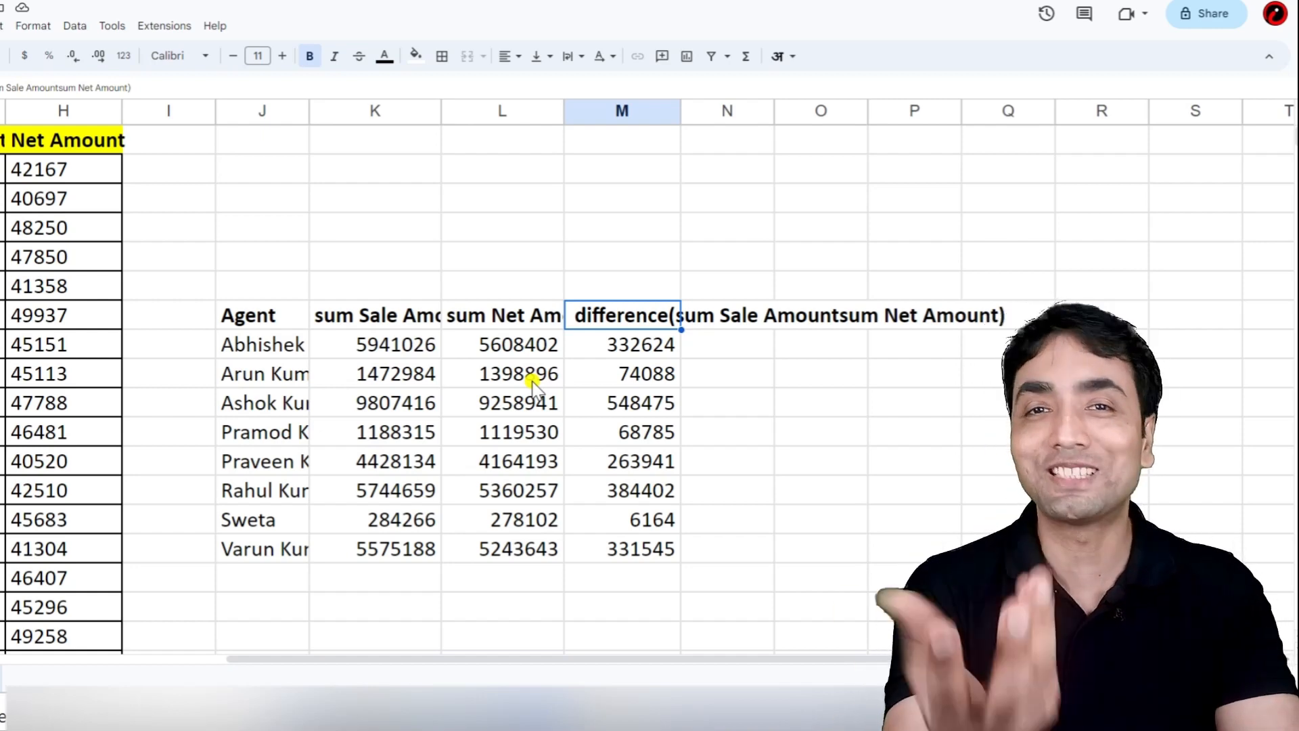
Review the J7 QUERY formula and the difference column, and fit column M's width to its header text
triple_click(245, 316)
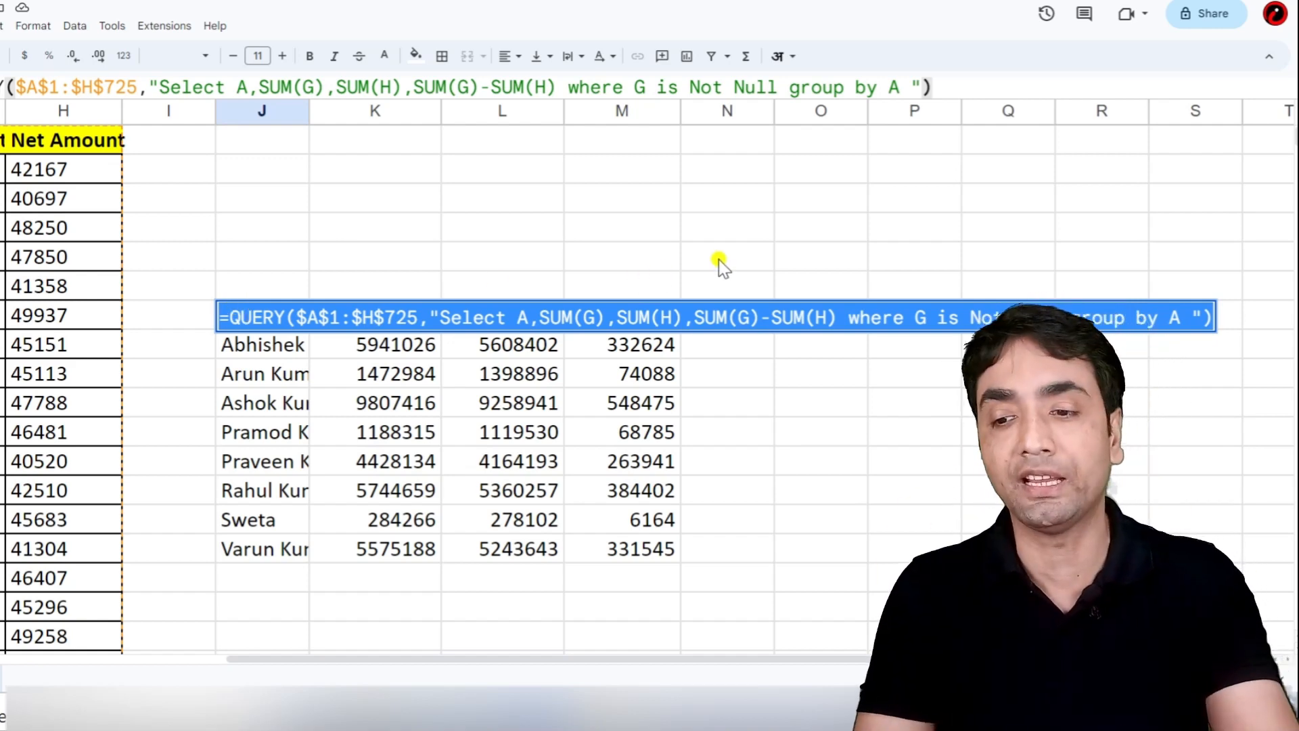
key("Return")
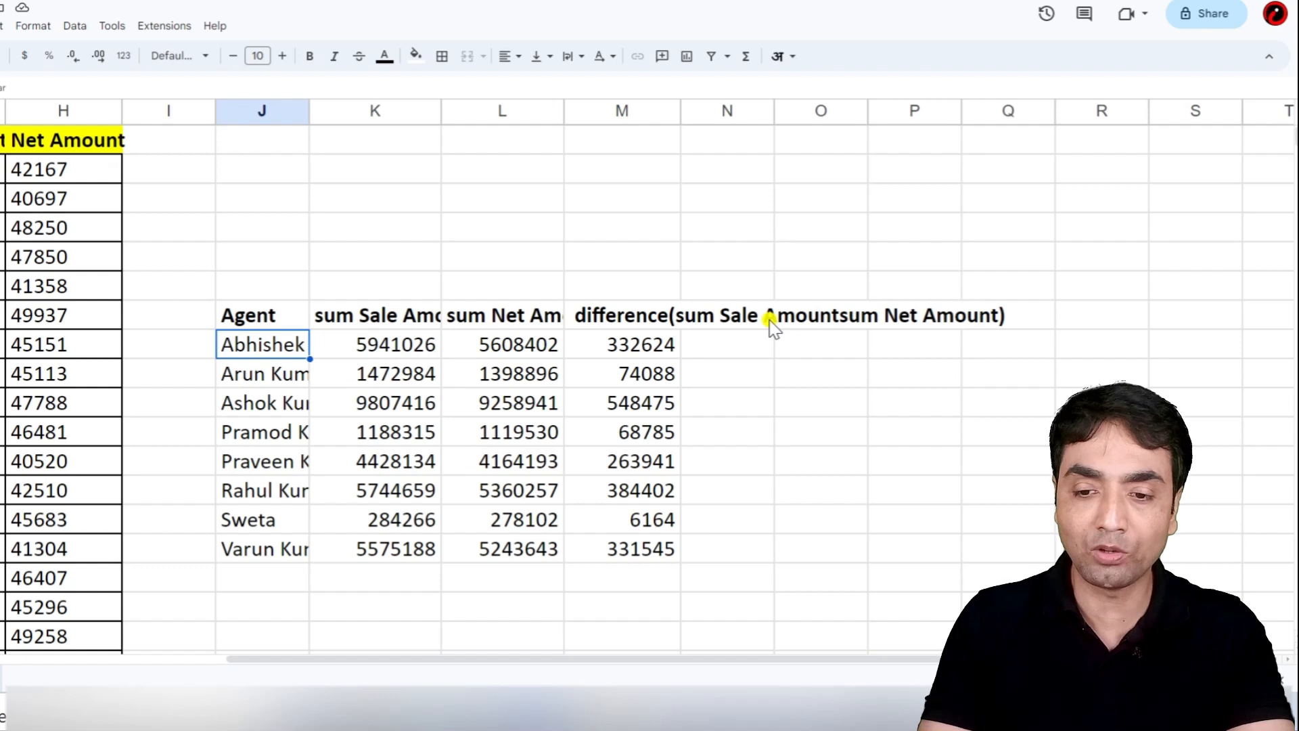
left_click(635, 345)
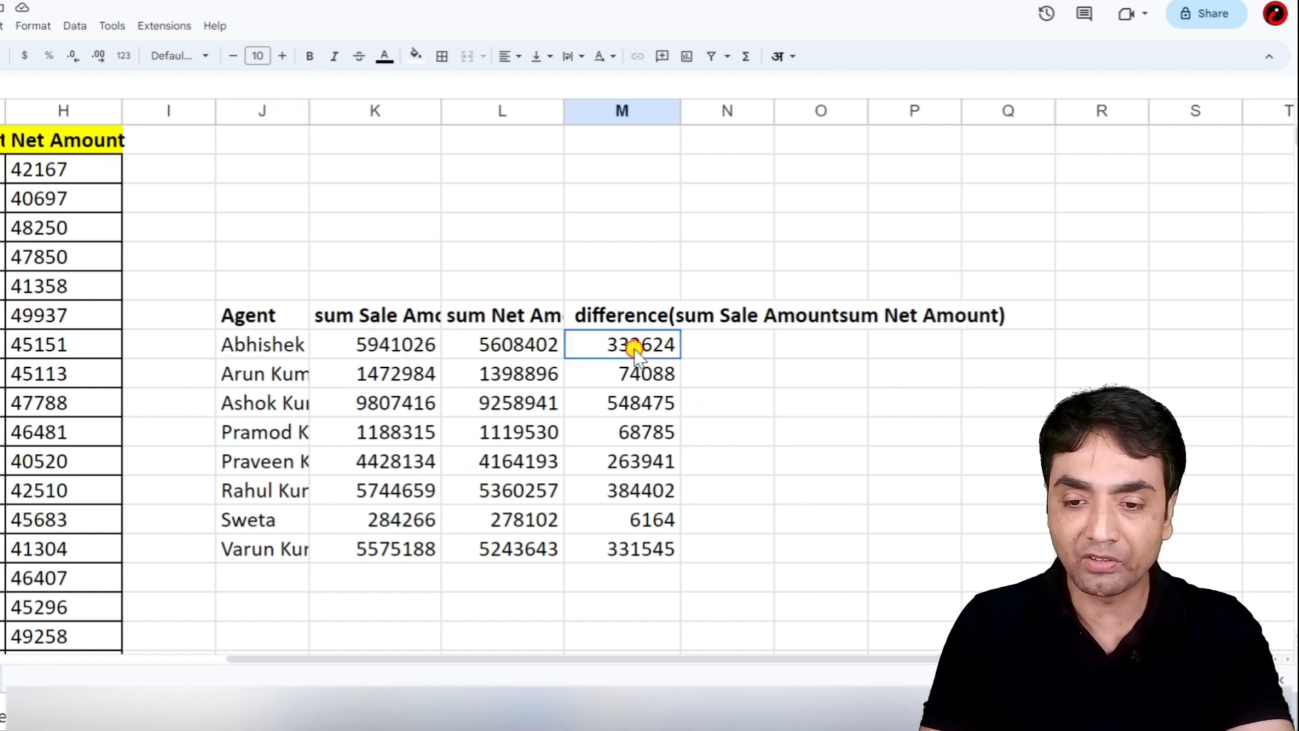
left_click(626, 313)
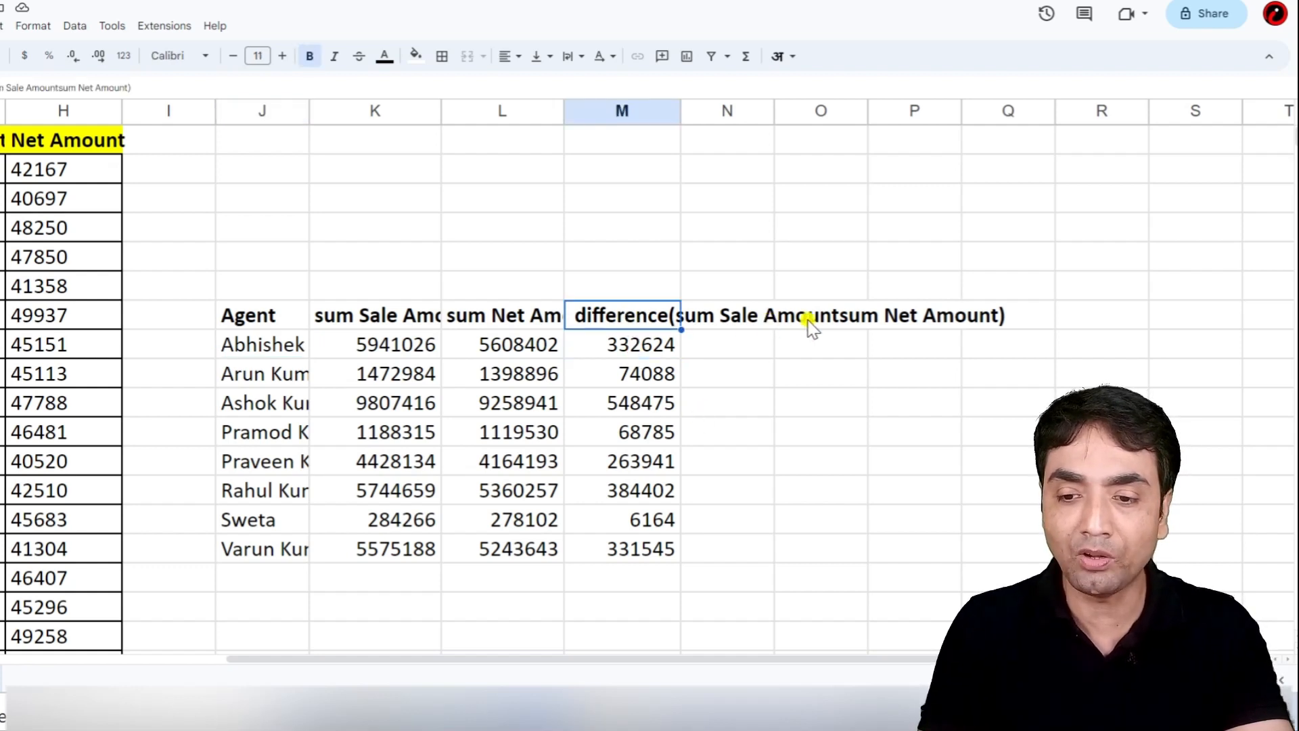
double_click(680, 110)
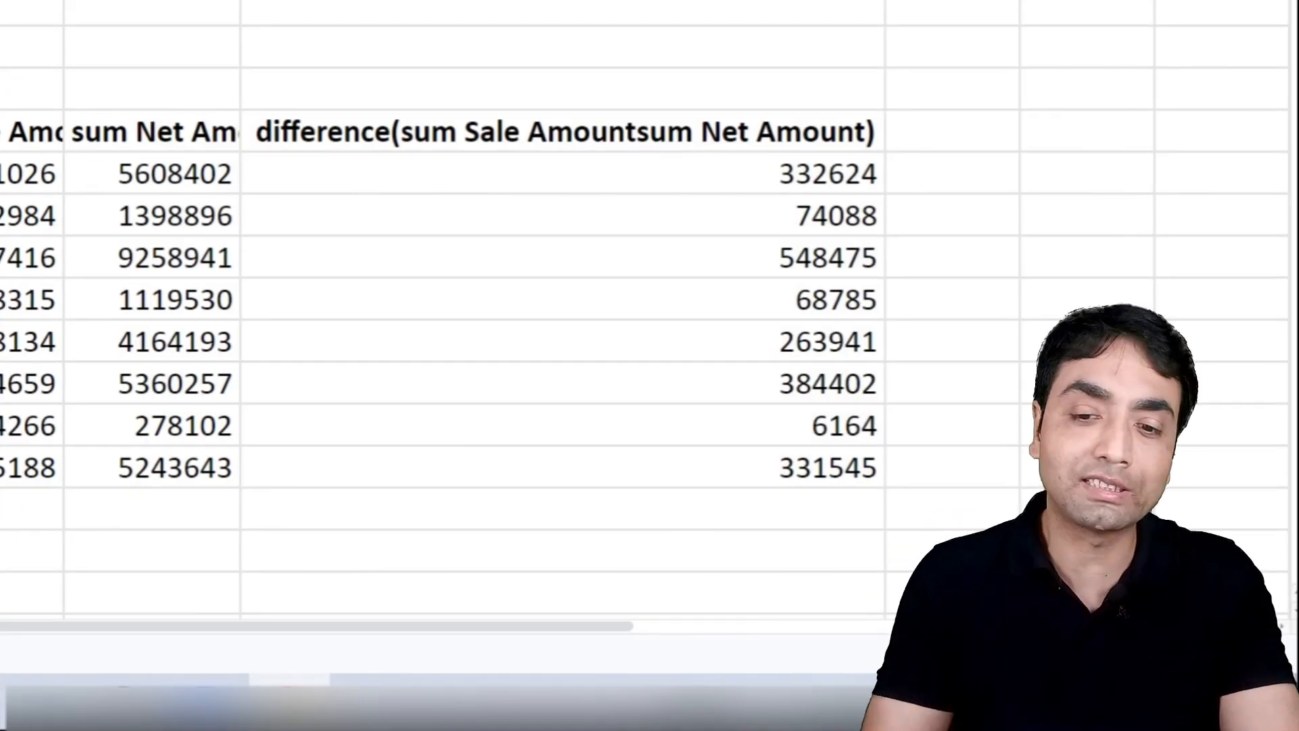
left_click(432, 136)
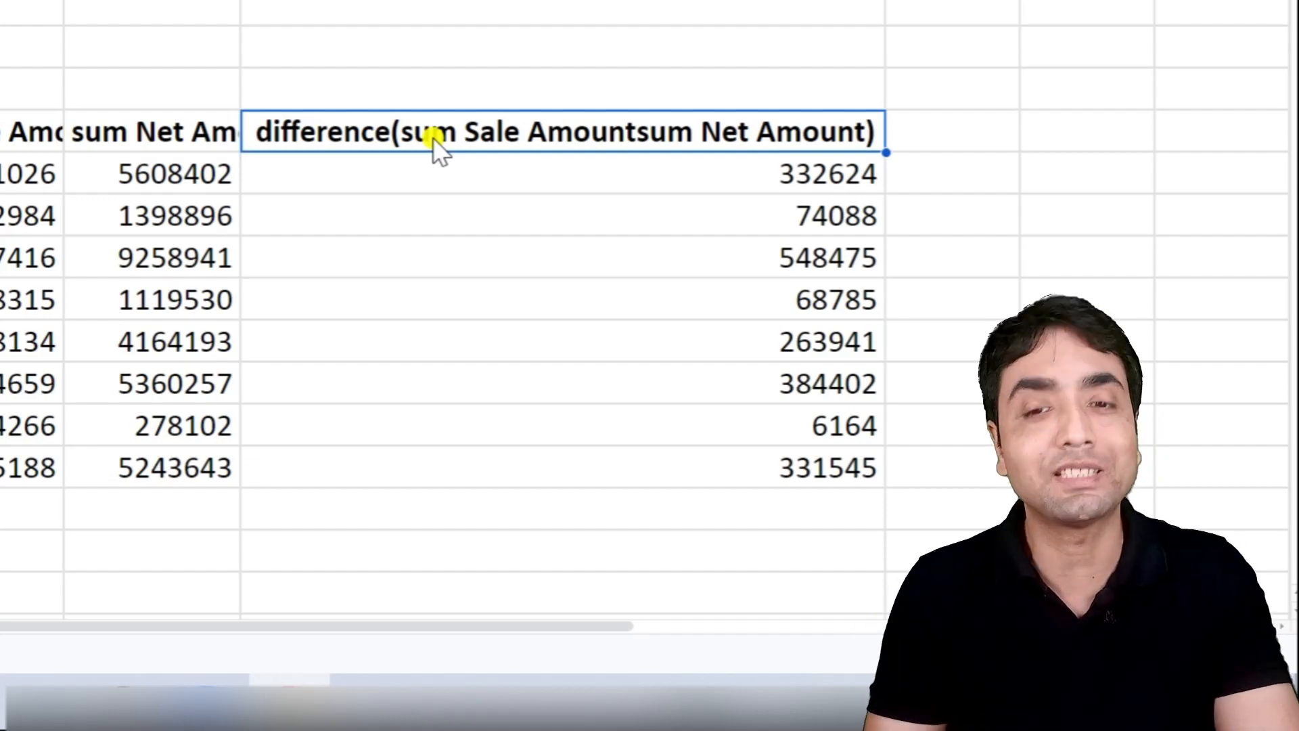
key("ctrl+c")
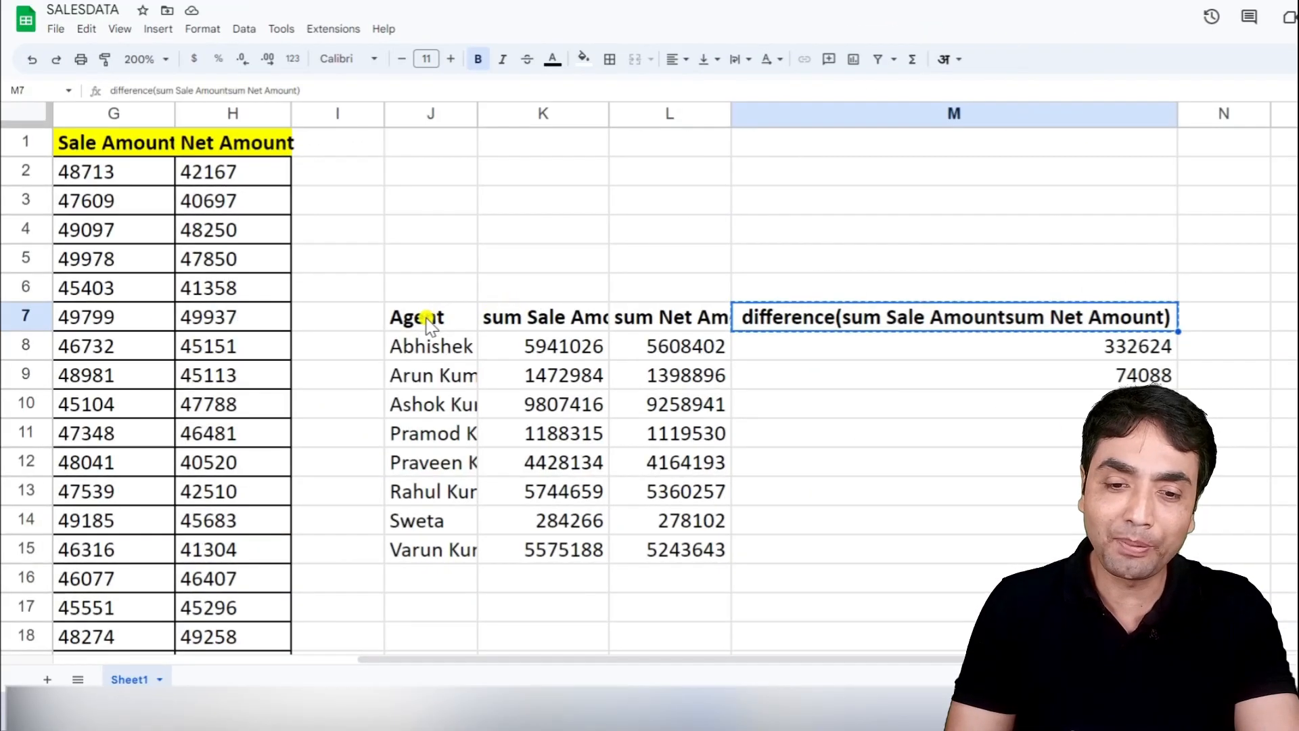
left_click(425, 318)
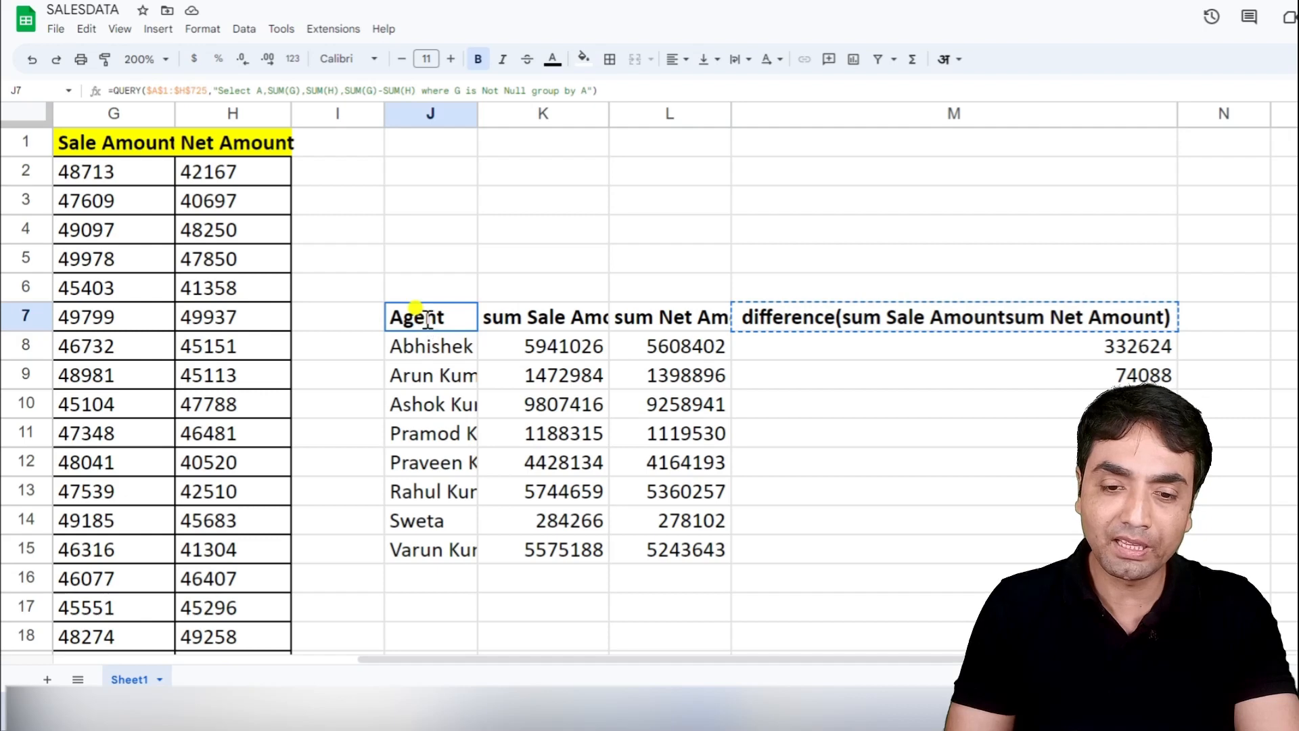
triple_click(425, 317)
key("Escape")
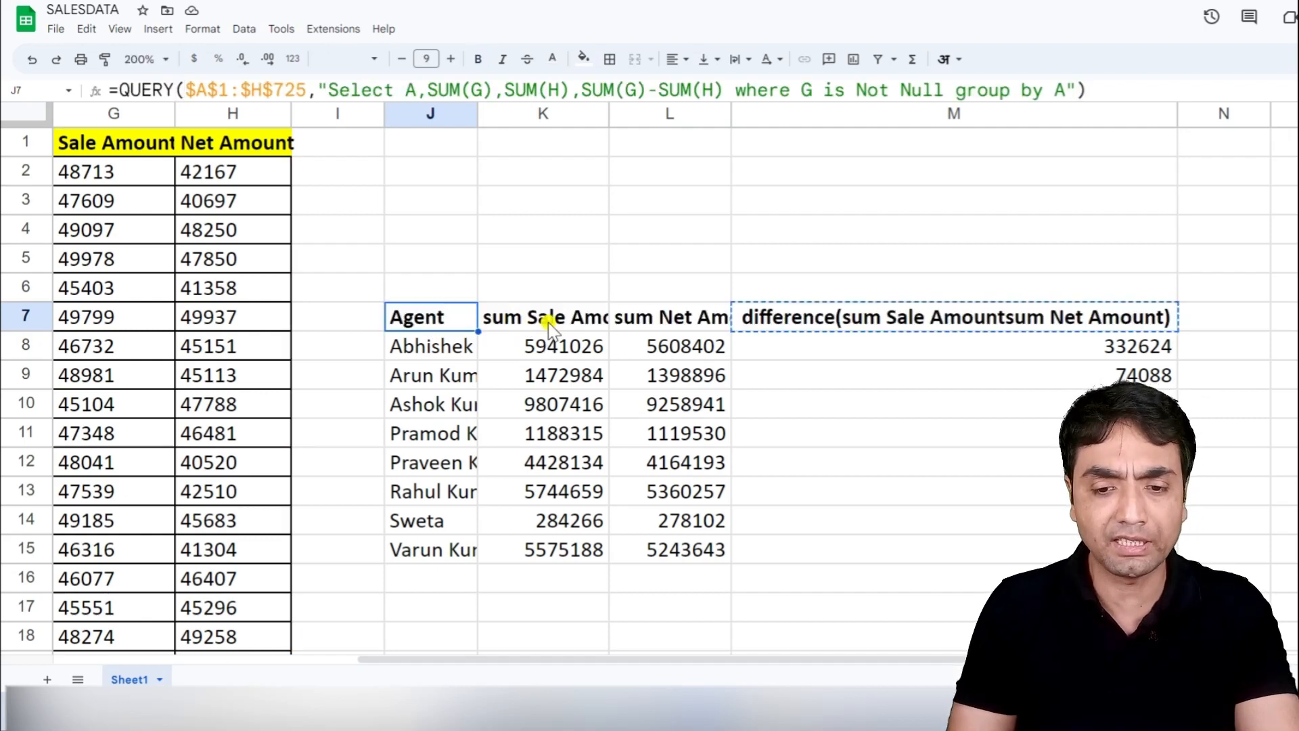
Append a label clause after group by A in the J7 query string that renames SUM(G) to 'AMOUNT'
double_click(420, 320)
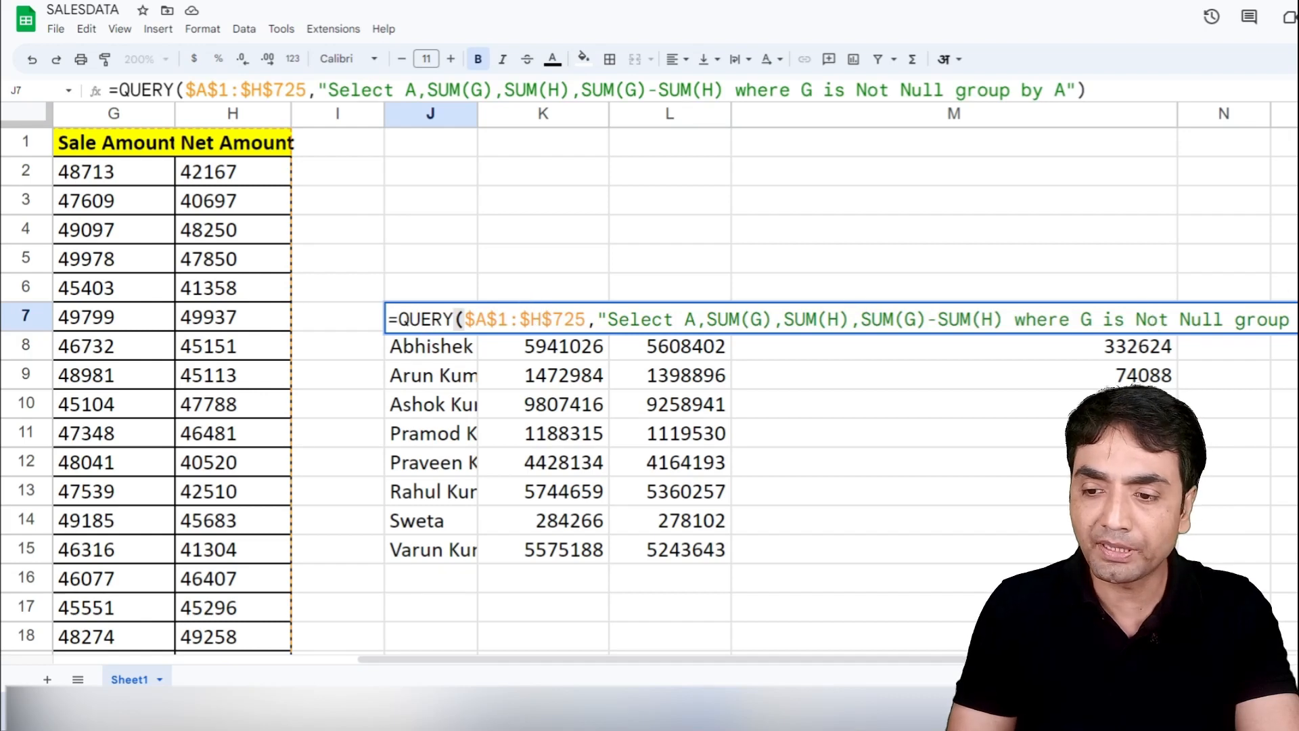
key("Left")
key("Left")
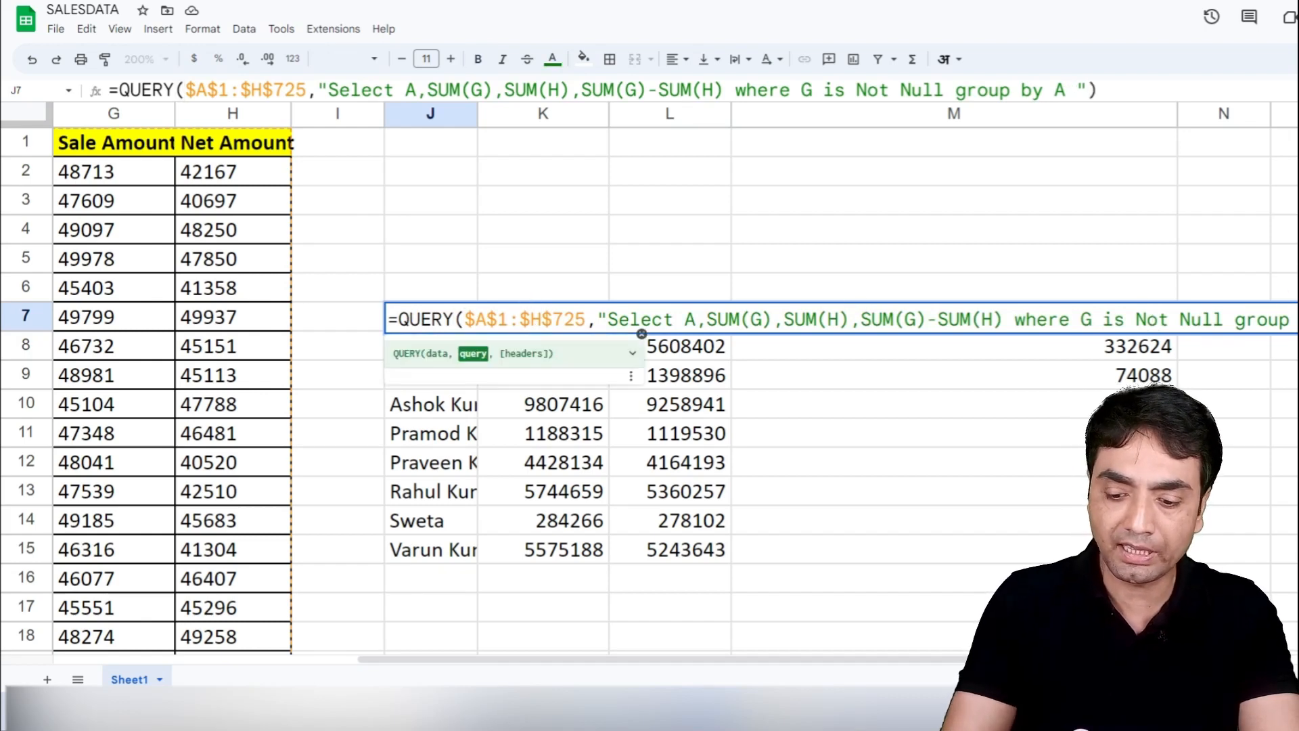
type("label ")
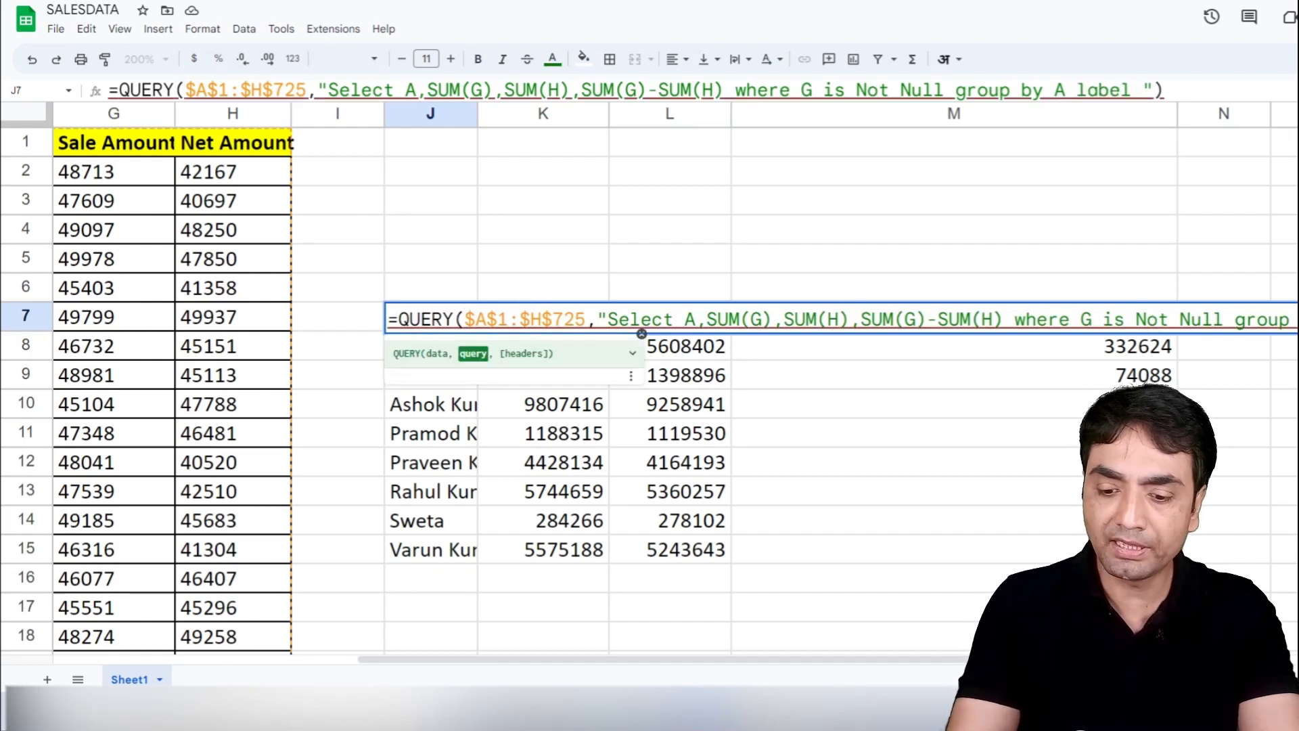
type("SUM(")
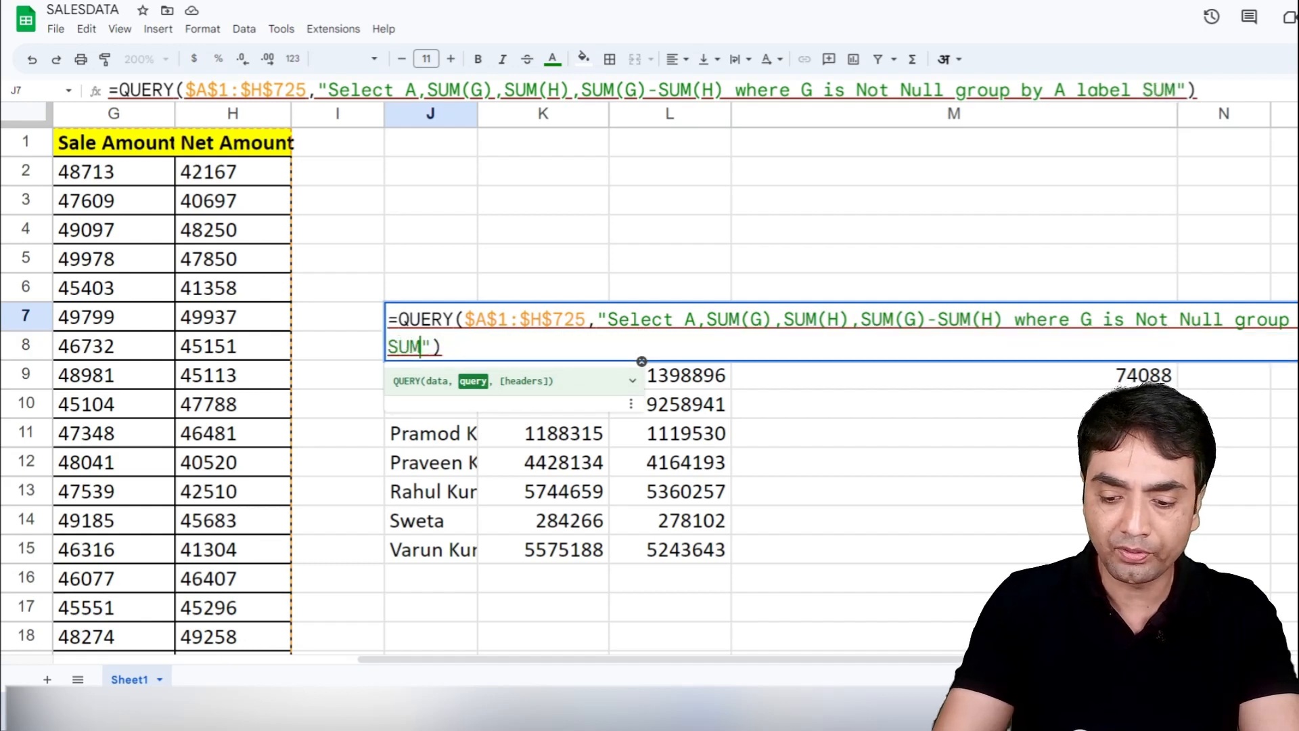
type("G)")
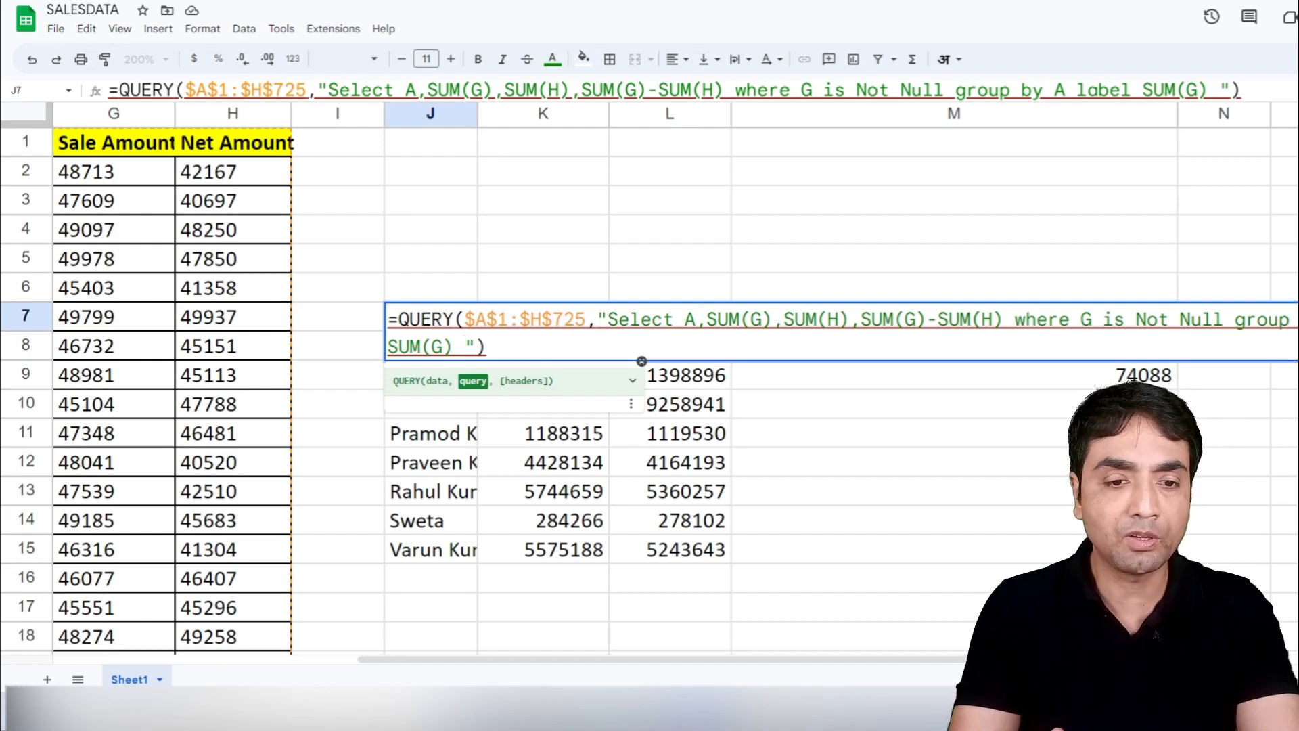
type(" 'a")
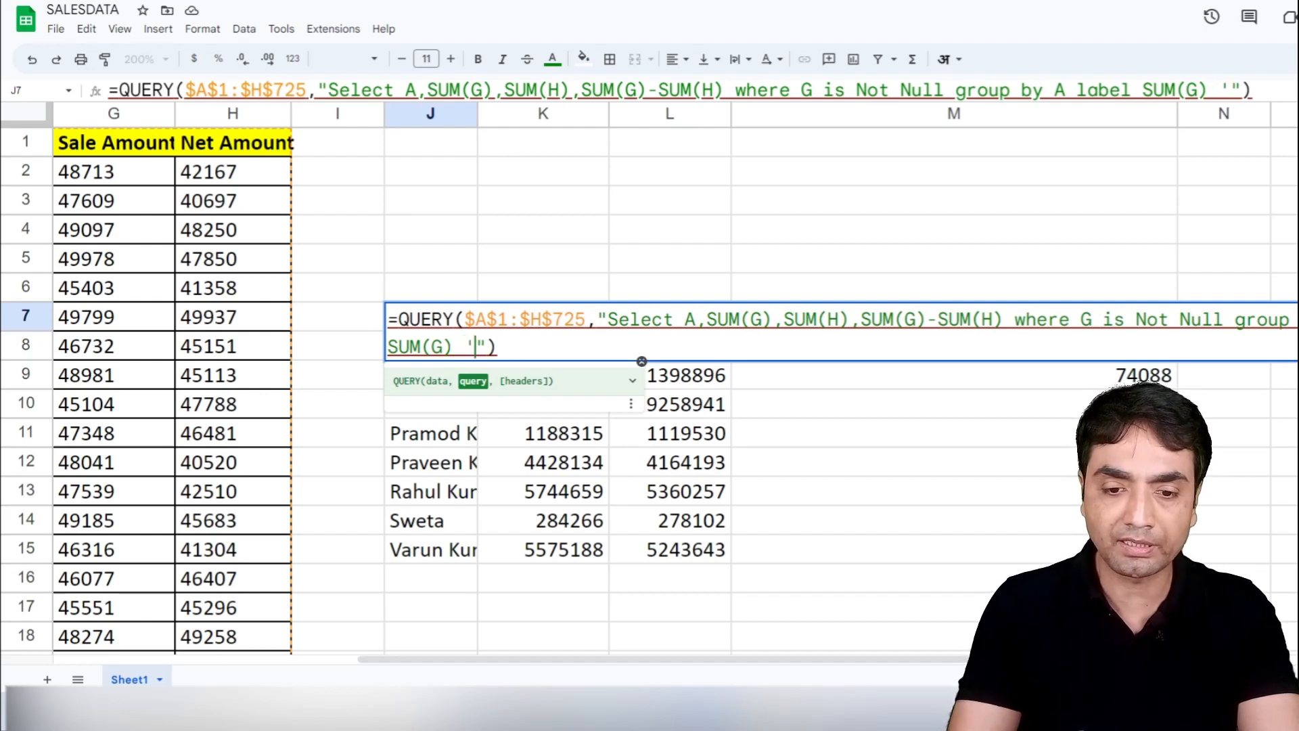
type("MOUNT'")
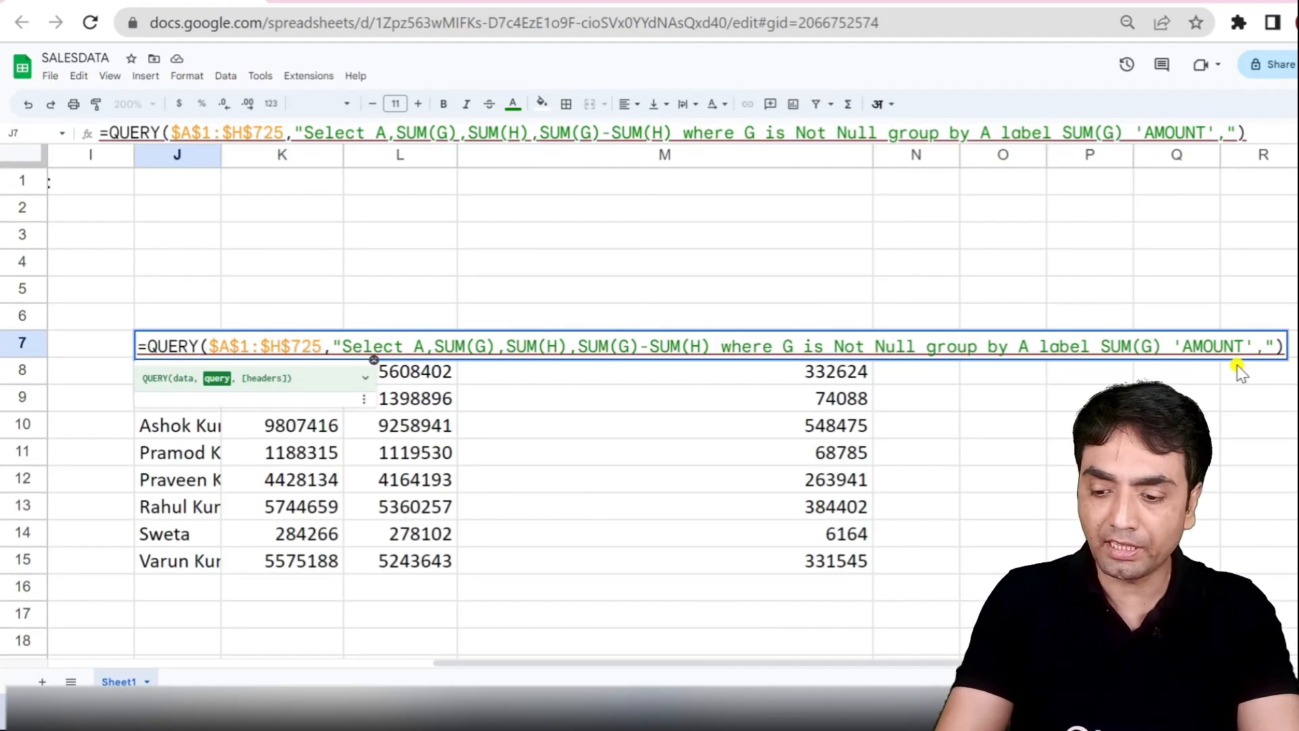
key("Return")
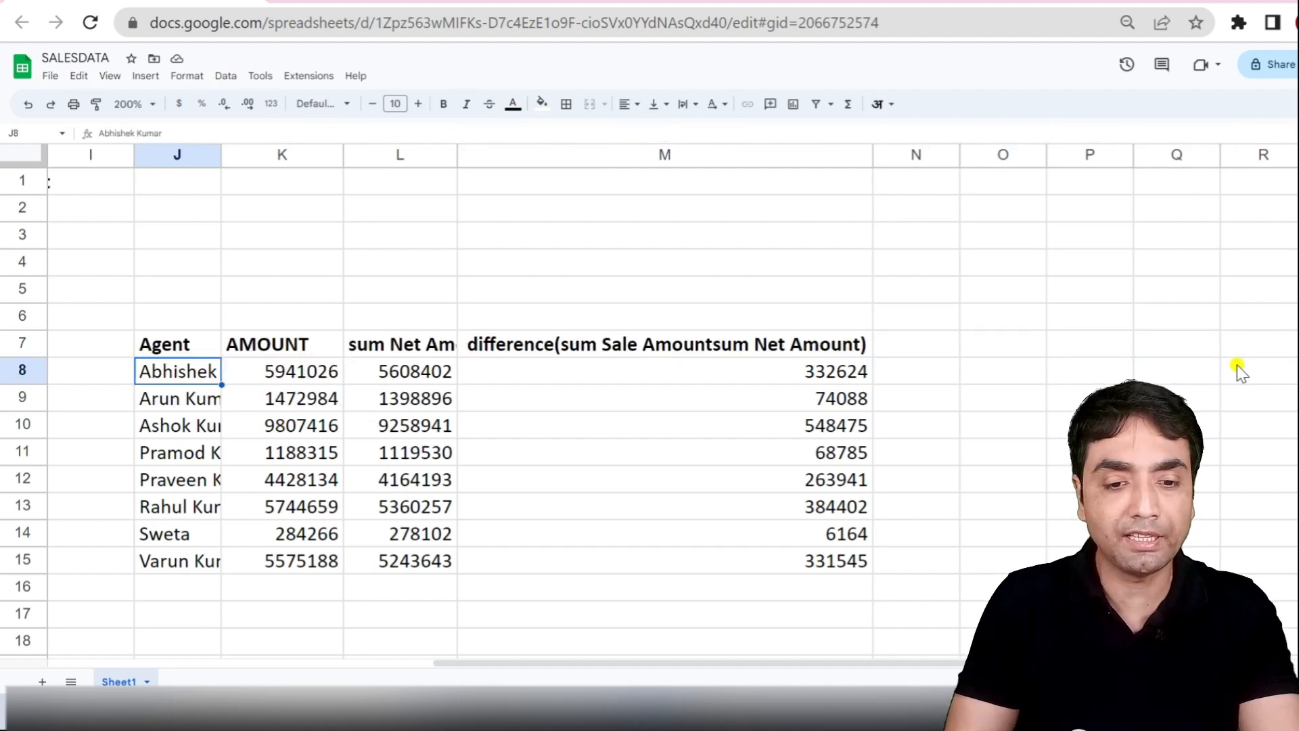
Extend the label clause in the J7 query string with SUM(H) 'NET AMT', separated by a comma
left_click(170, 345)
triple_click(170, 345)
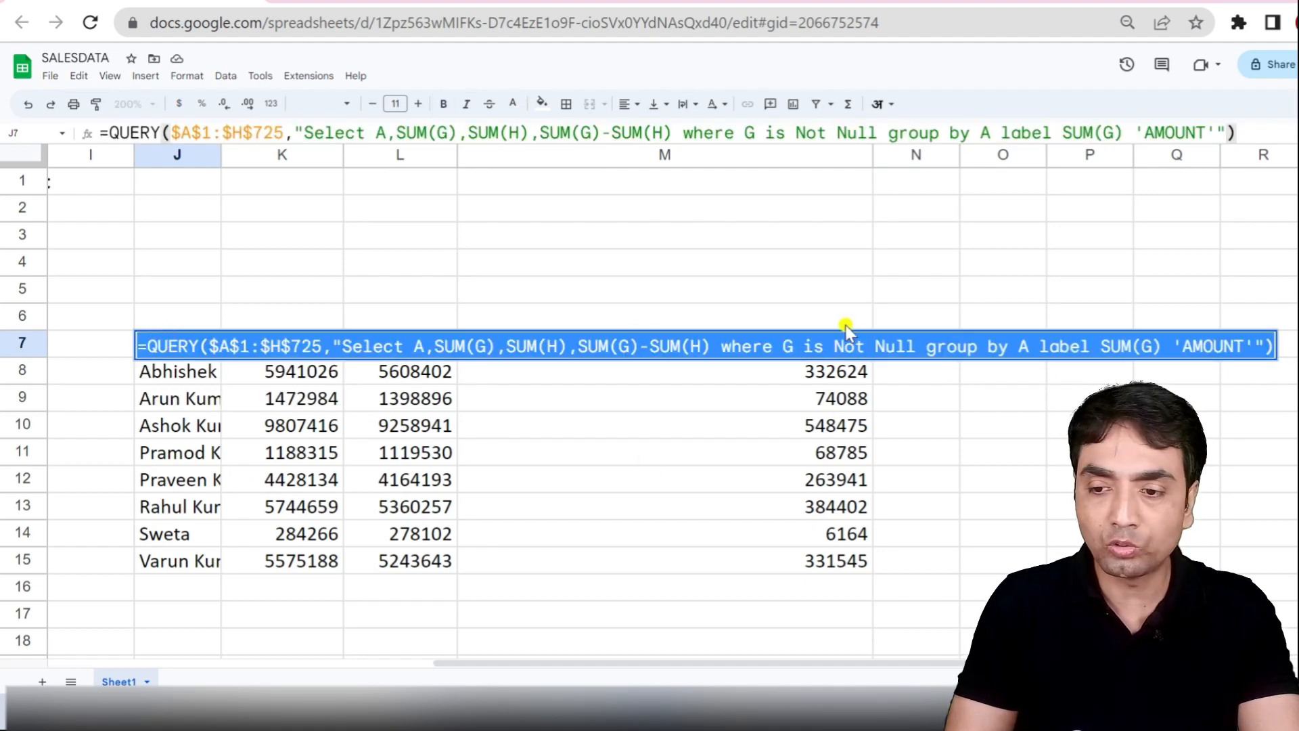
left_click(1258, 347)
type(",SUM")
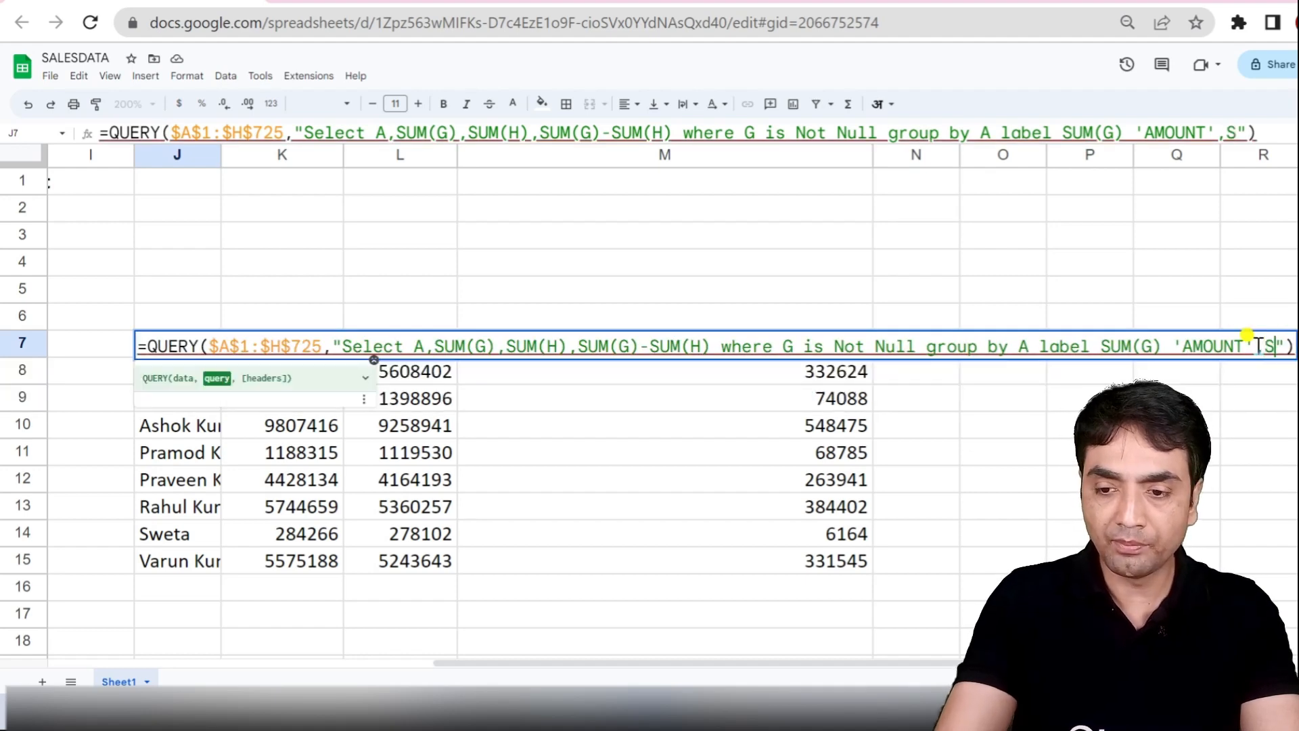
type("(H)")
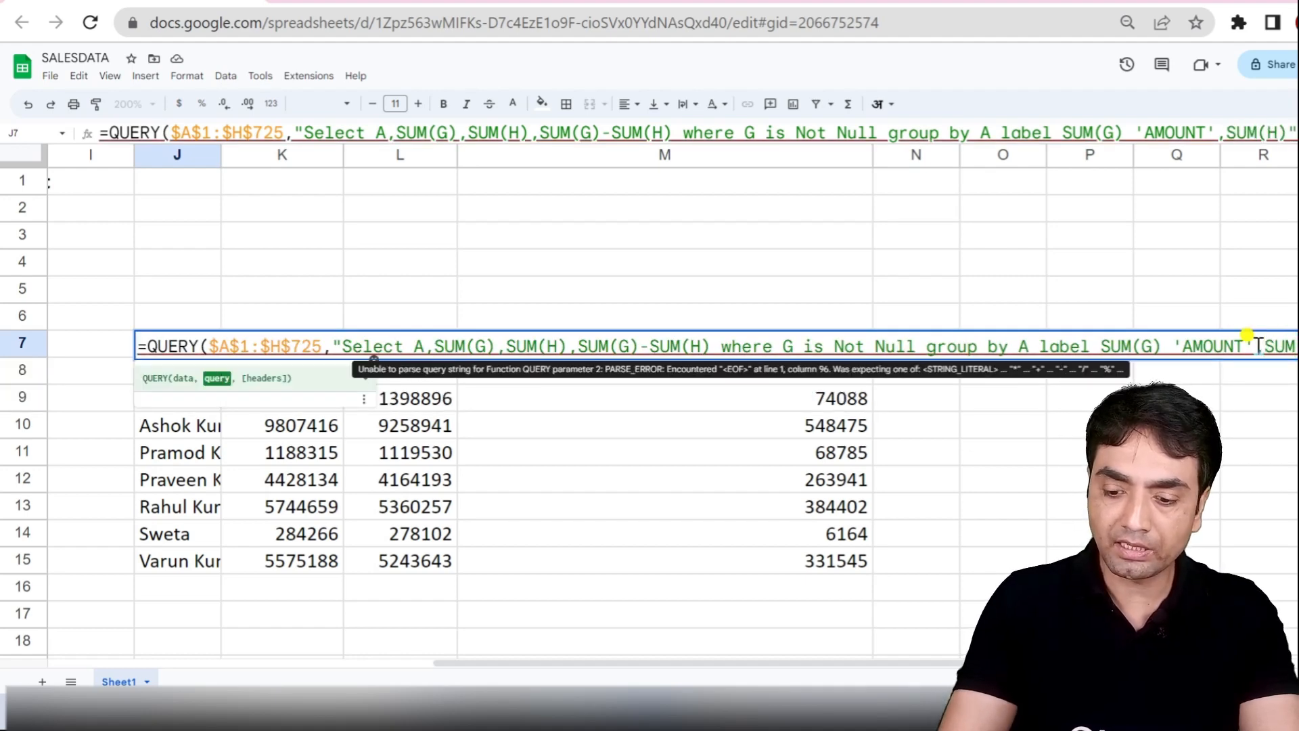
type(" '")
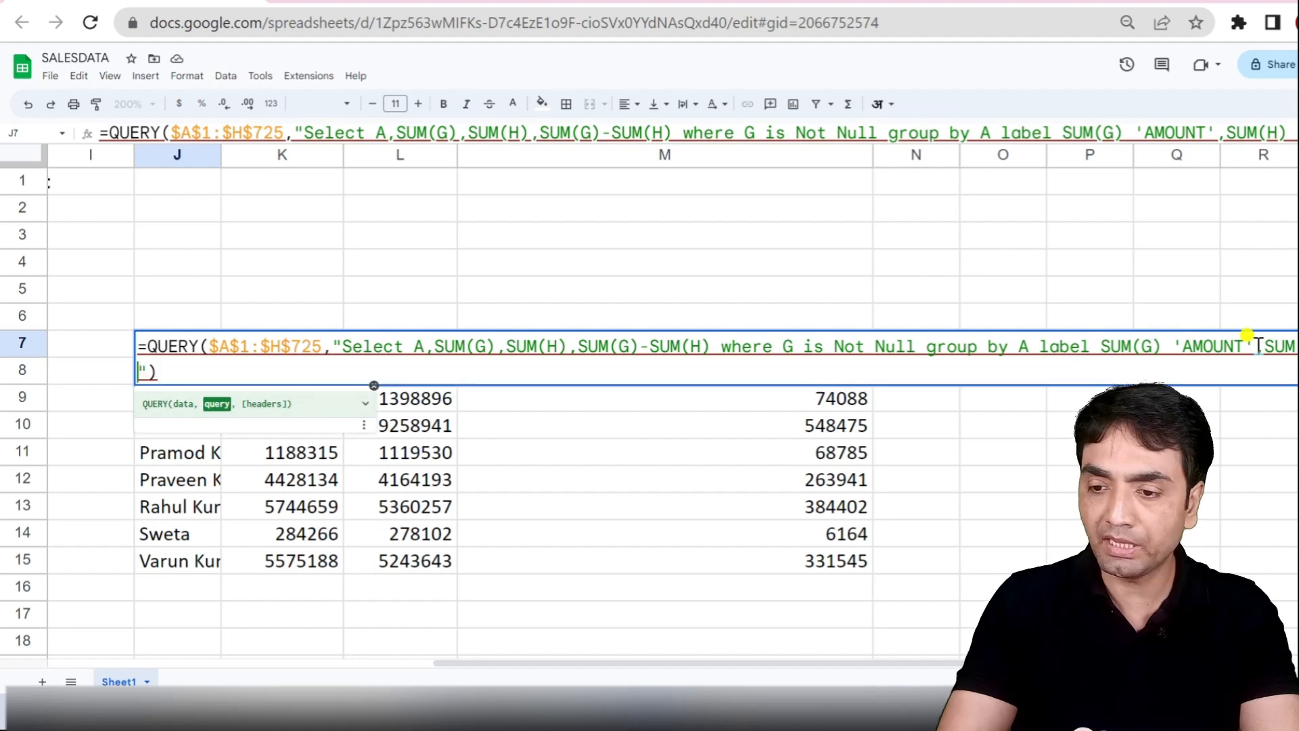
type("NET A")
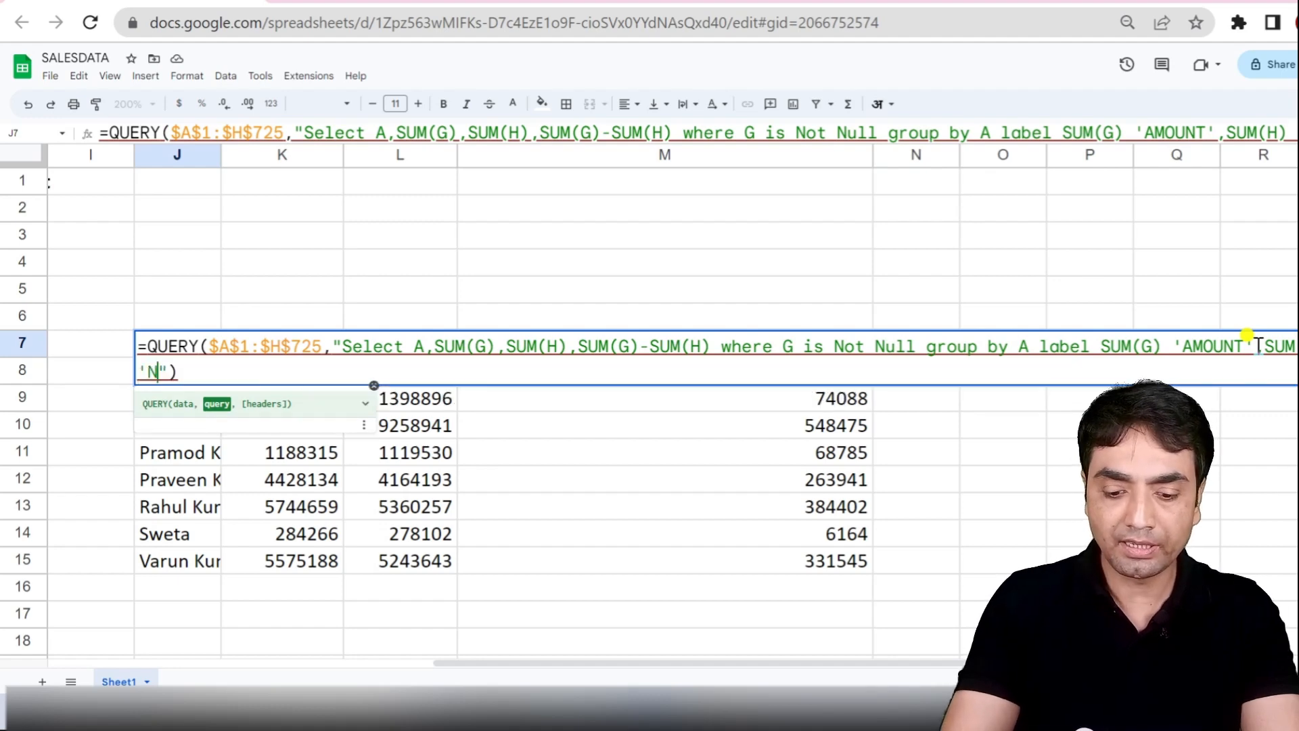
type("MT'")
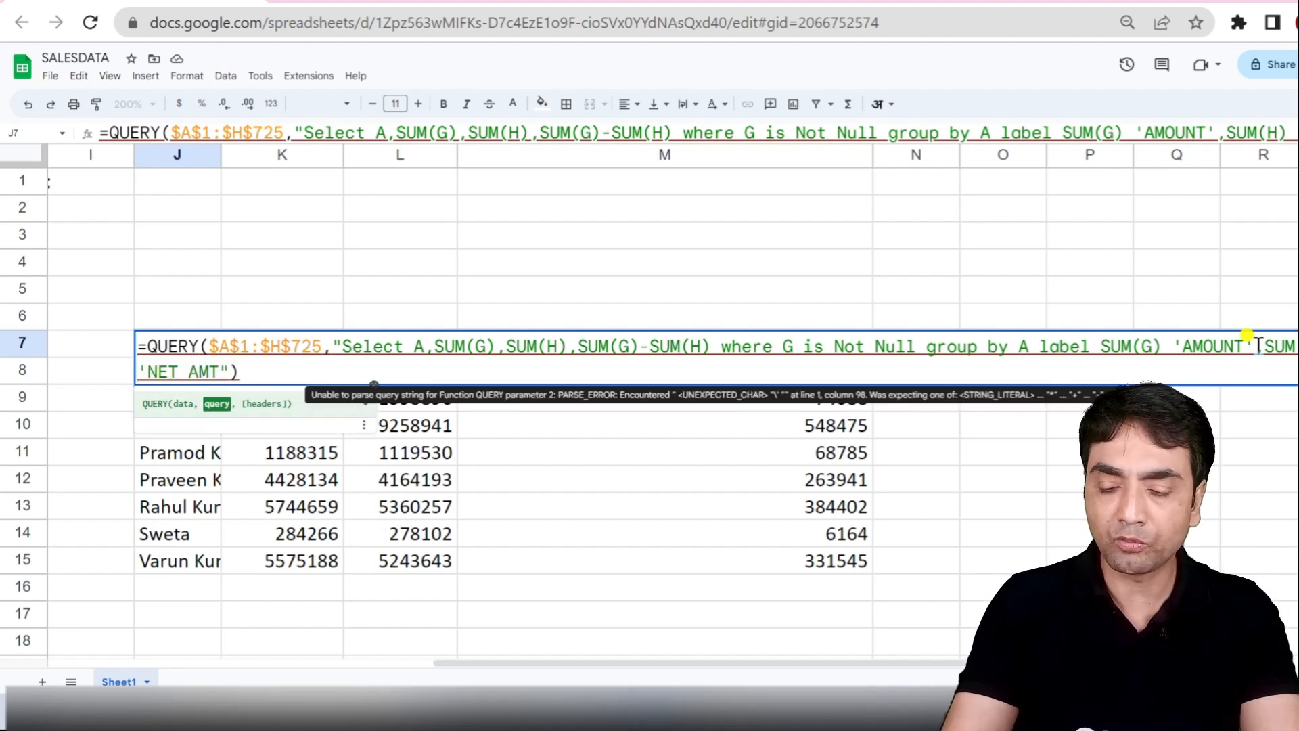
key("Return")
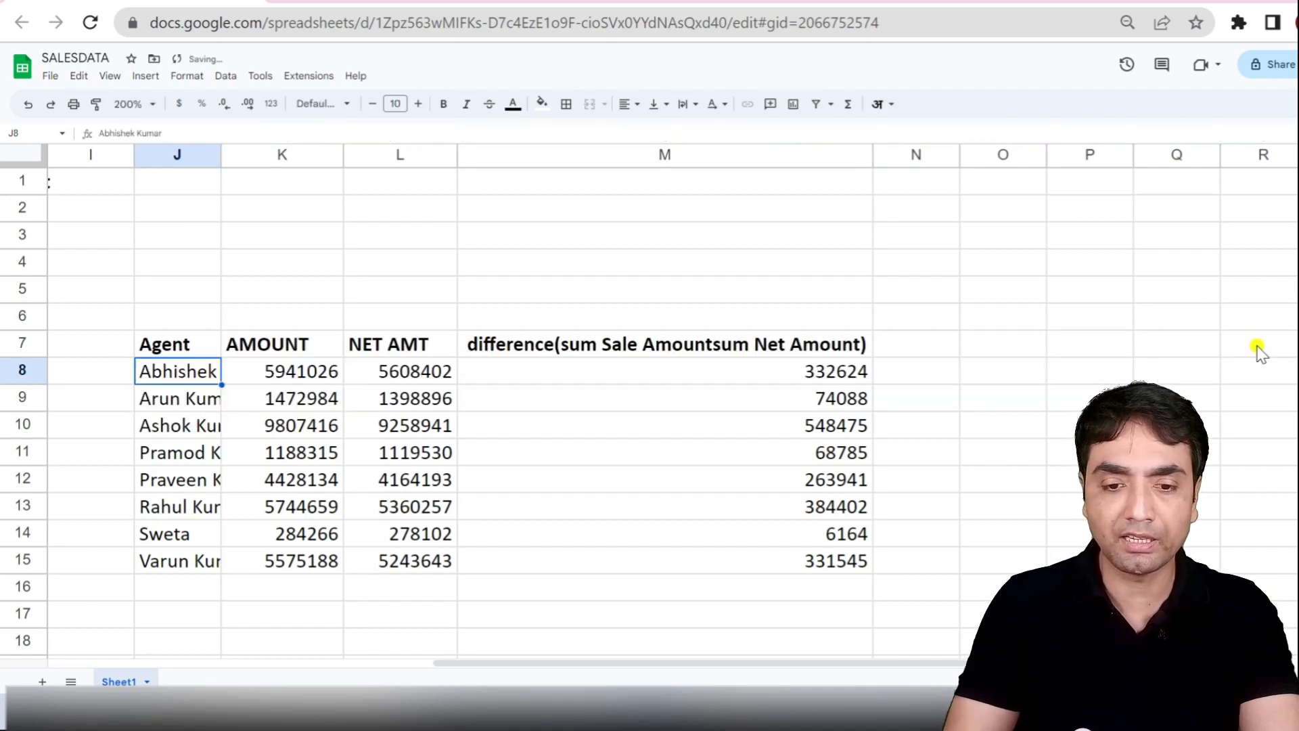
Add SUM(G)-SUM(H) 'DIFFERENCE' to the end of J7's label clause and fit column M's width to its content
key("Up")
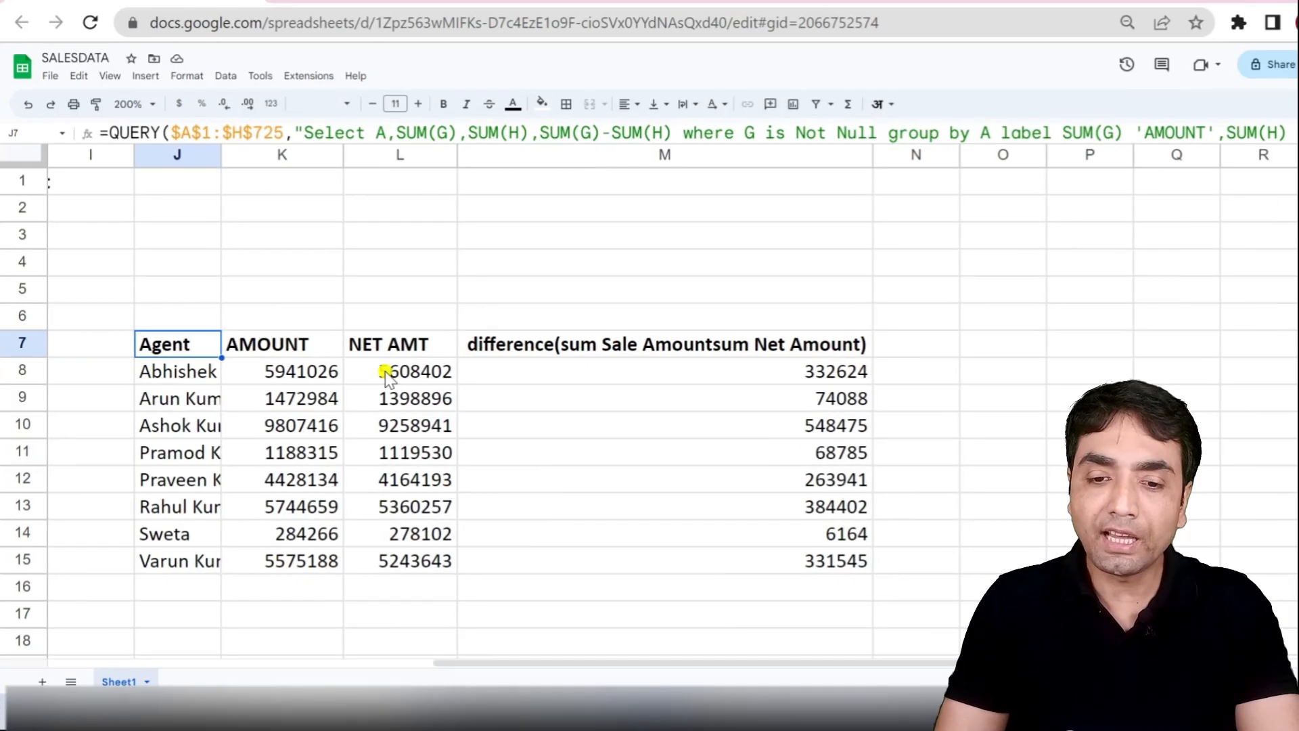
left_click(567, 351)
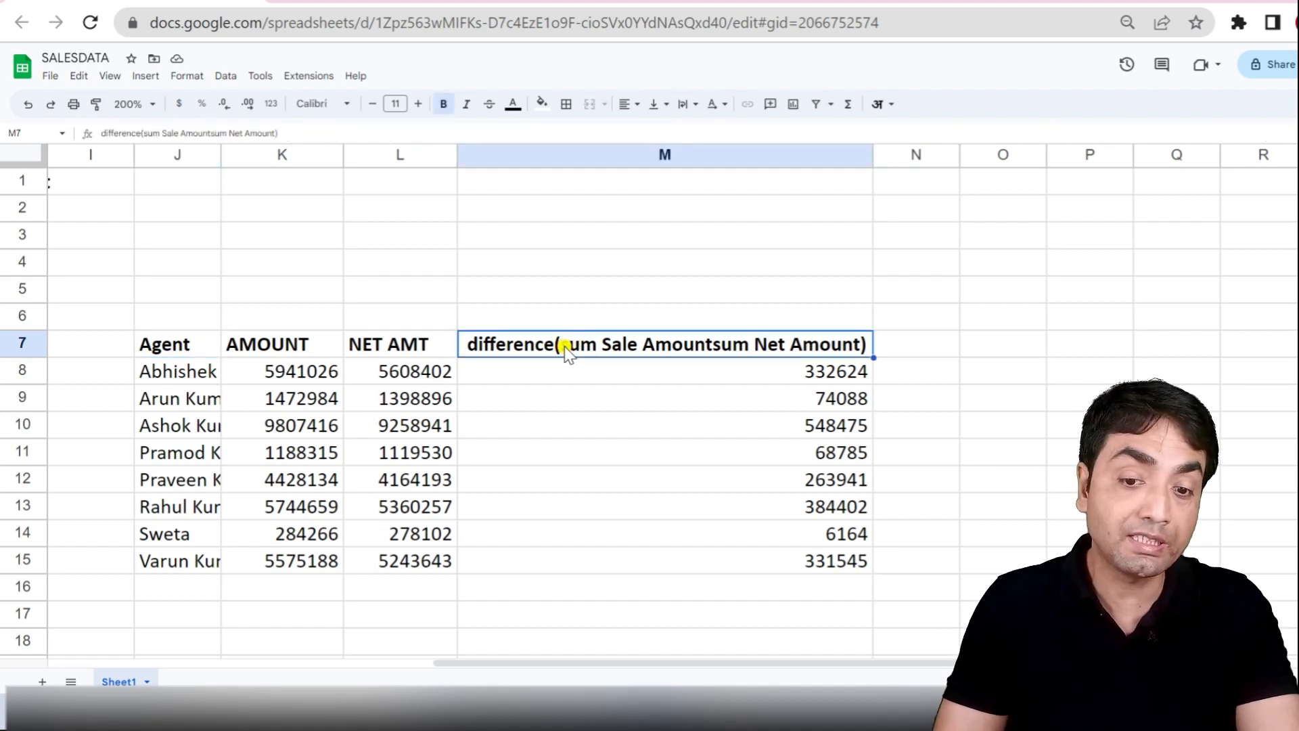
left_click(177, 345)
triple_click(174, 345)
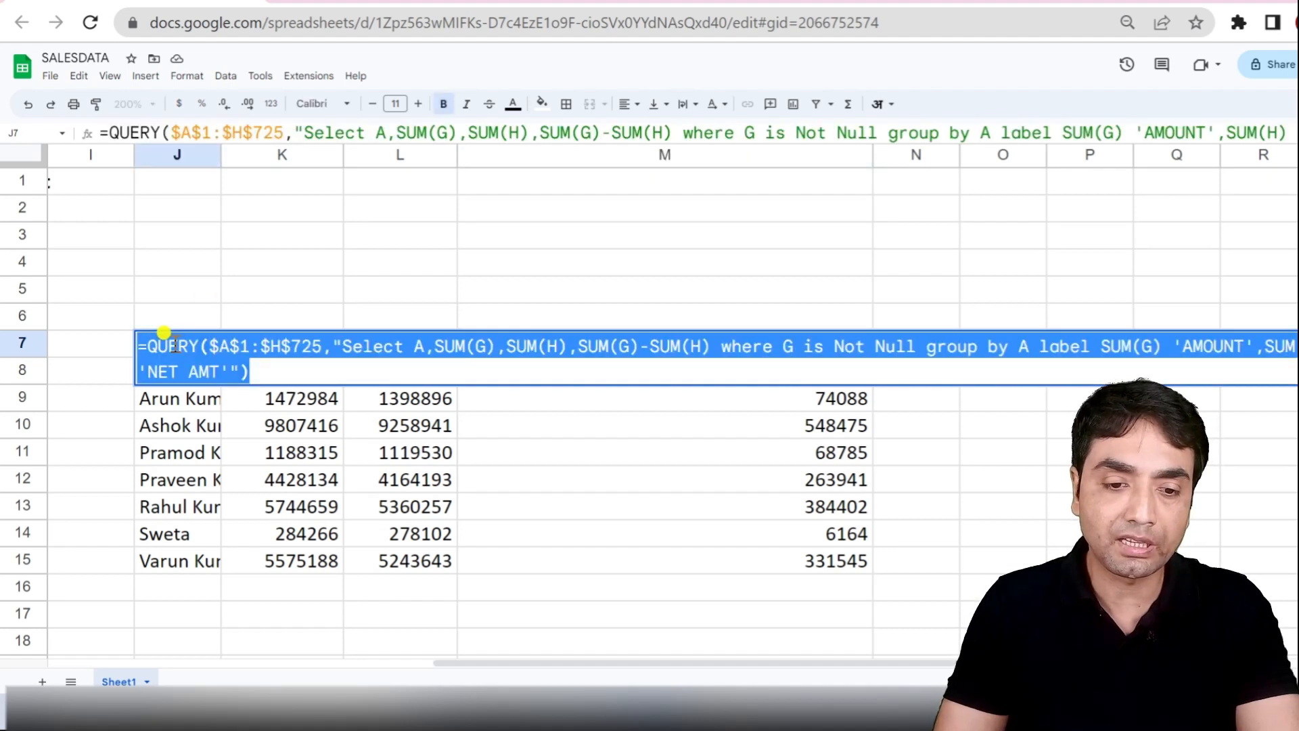
left_click(231, 370)
type(",")
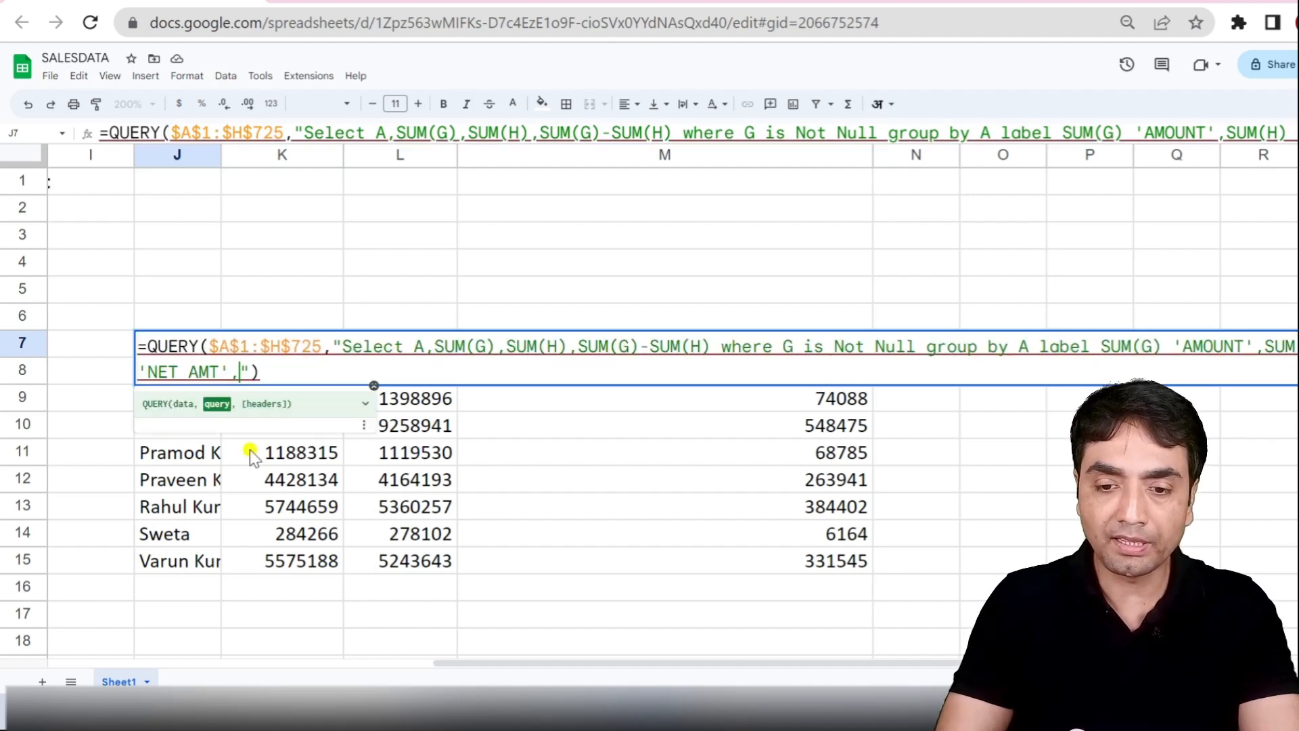
type("SUM(G)")
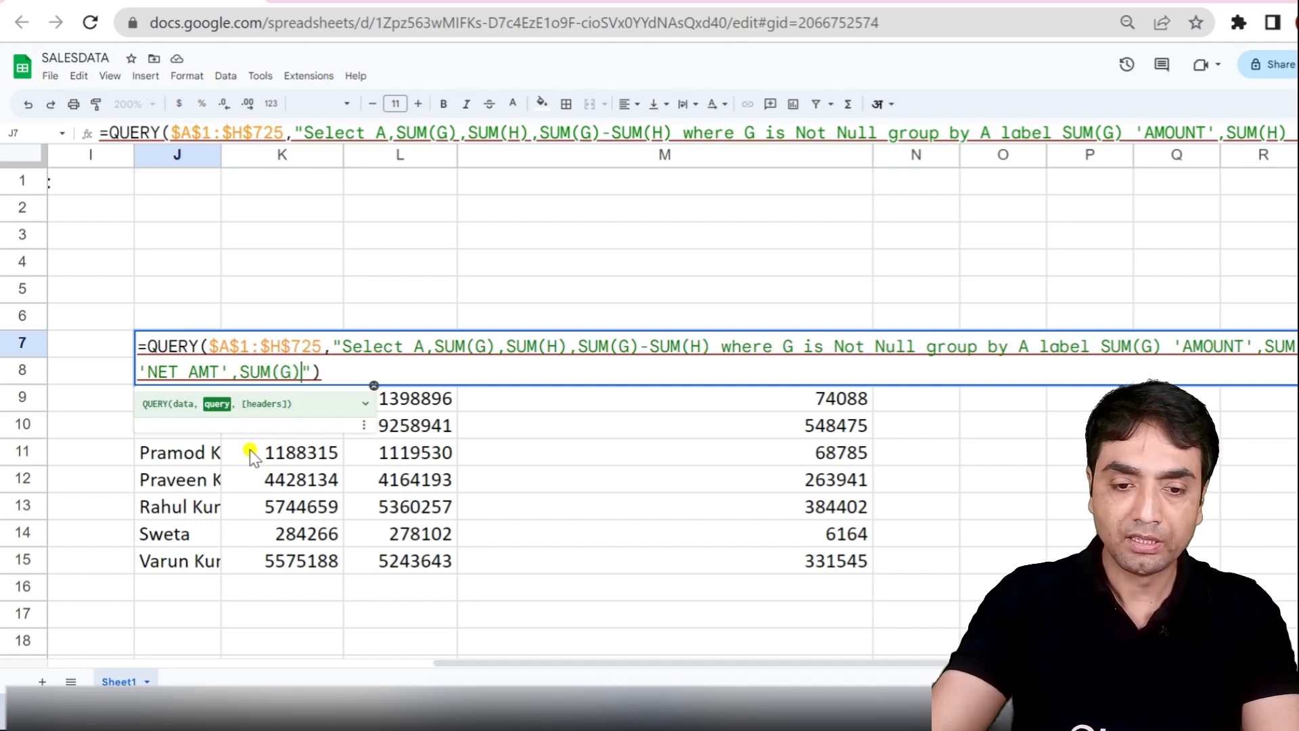
type("-SUM(")
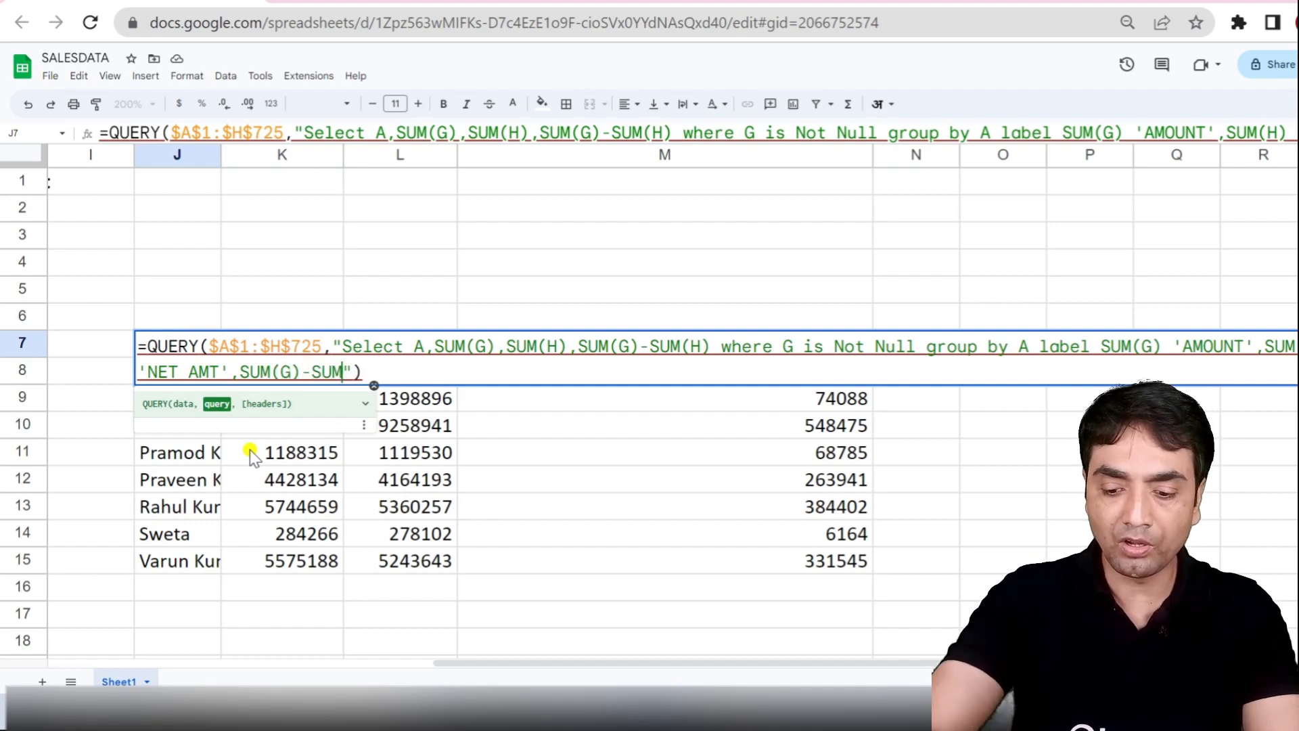
type("H)")
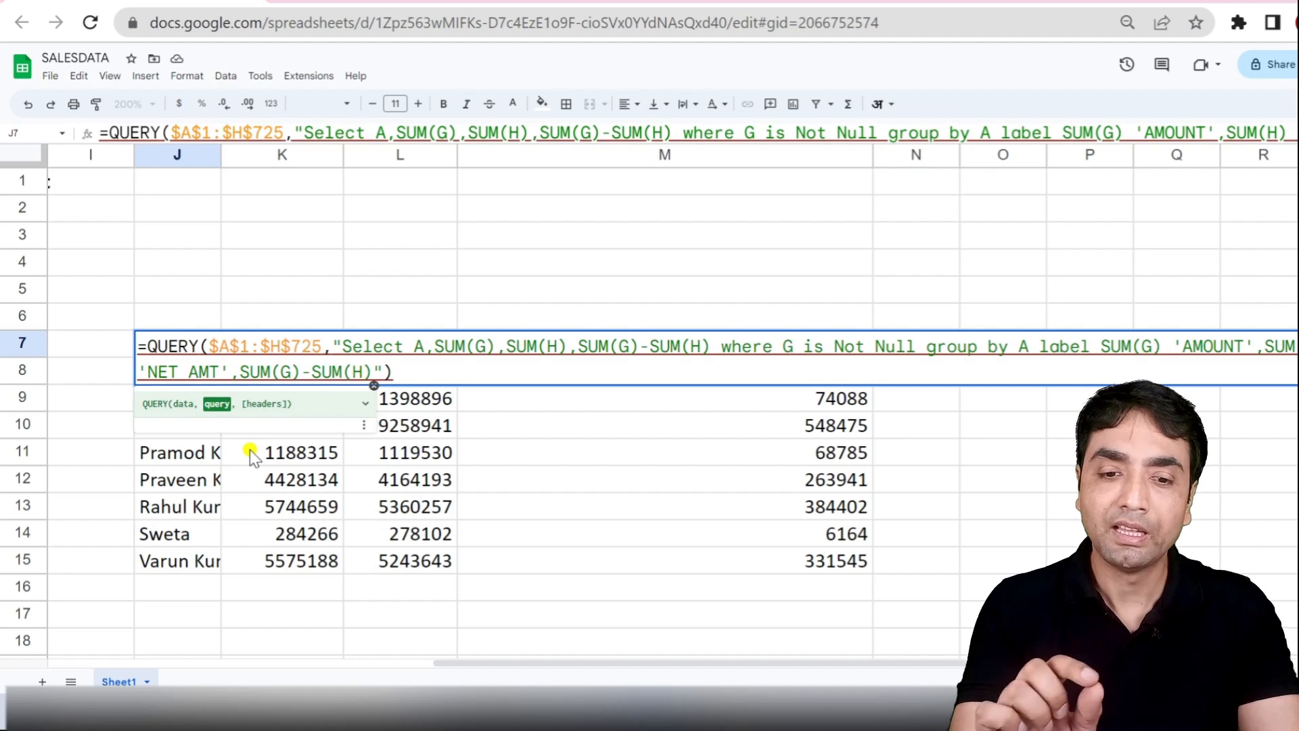
type(" '")
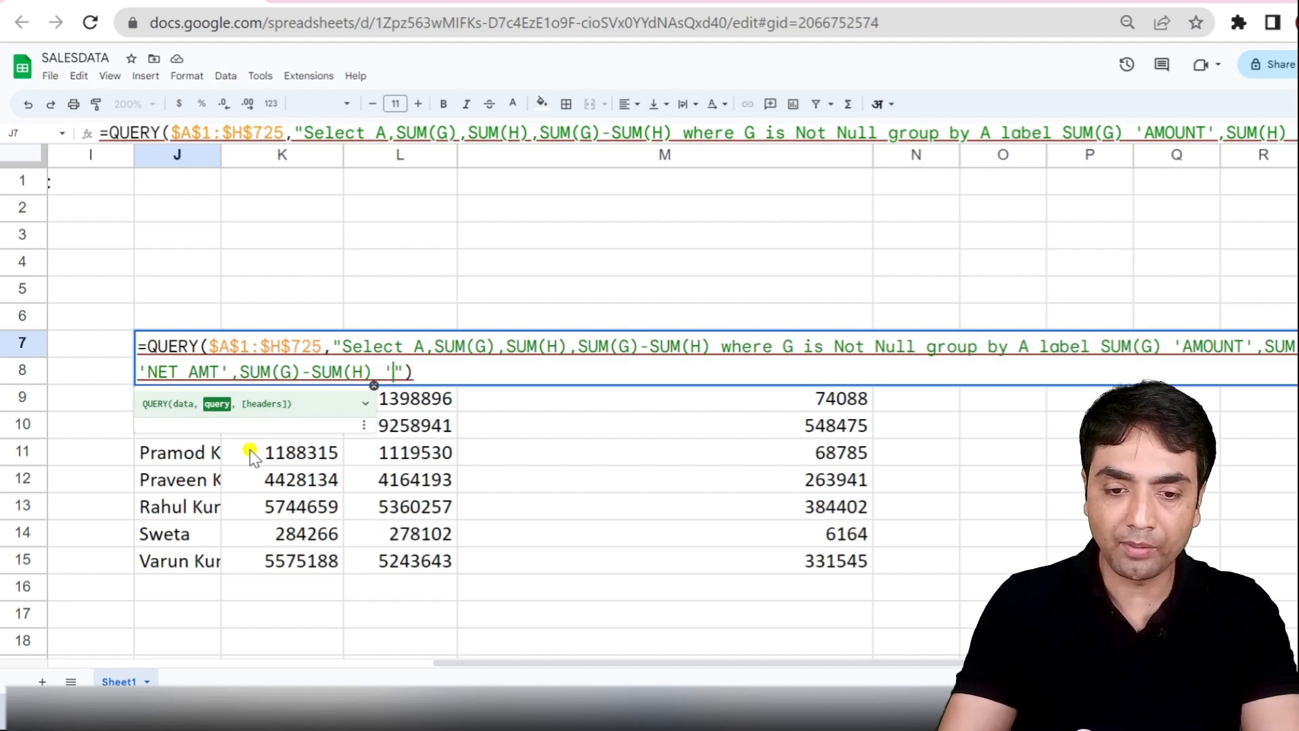
type("DIFFERENCE'")
key("Return")
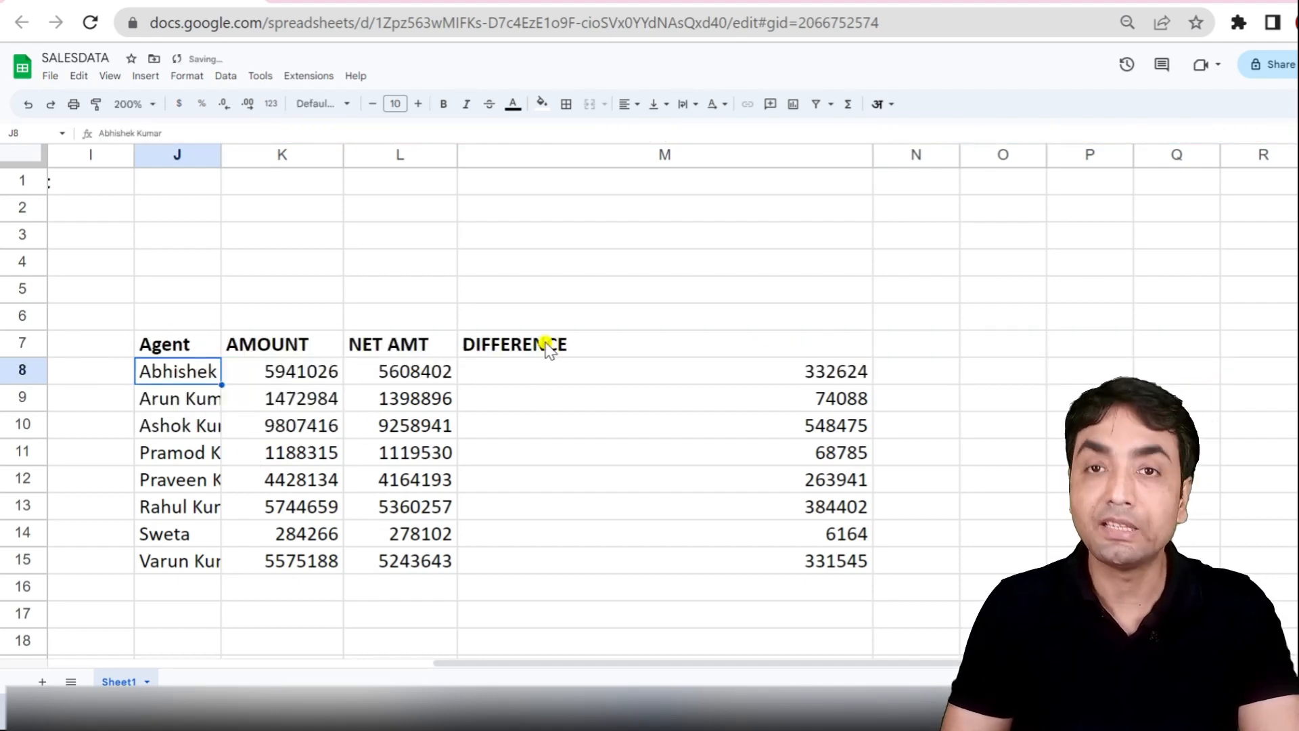
double_click(873, 154)
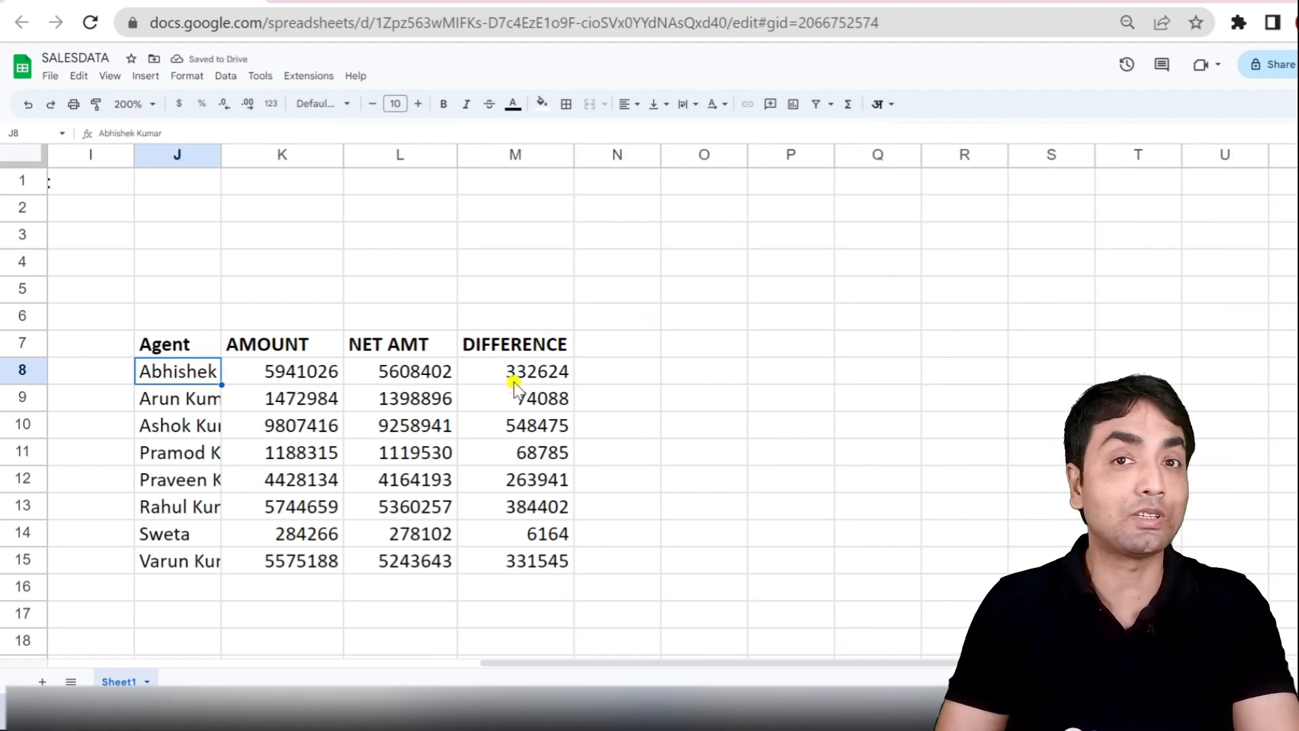
Open the QUERY formula in J7 and examine its label clause
left_click(175, 348)
double_click(174, 348)
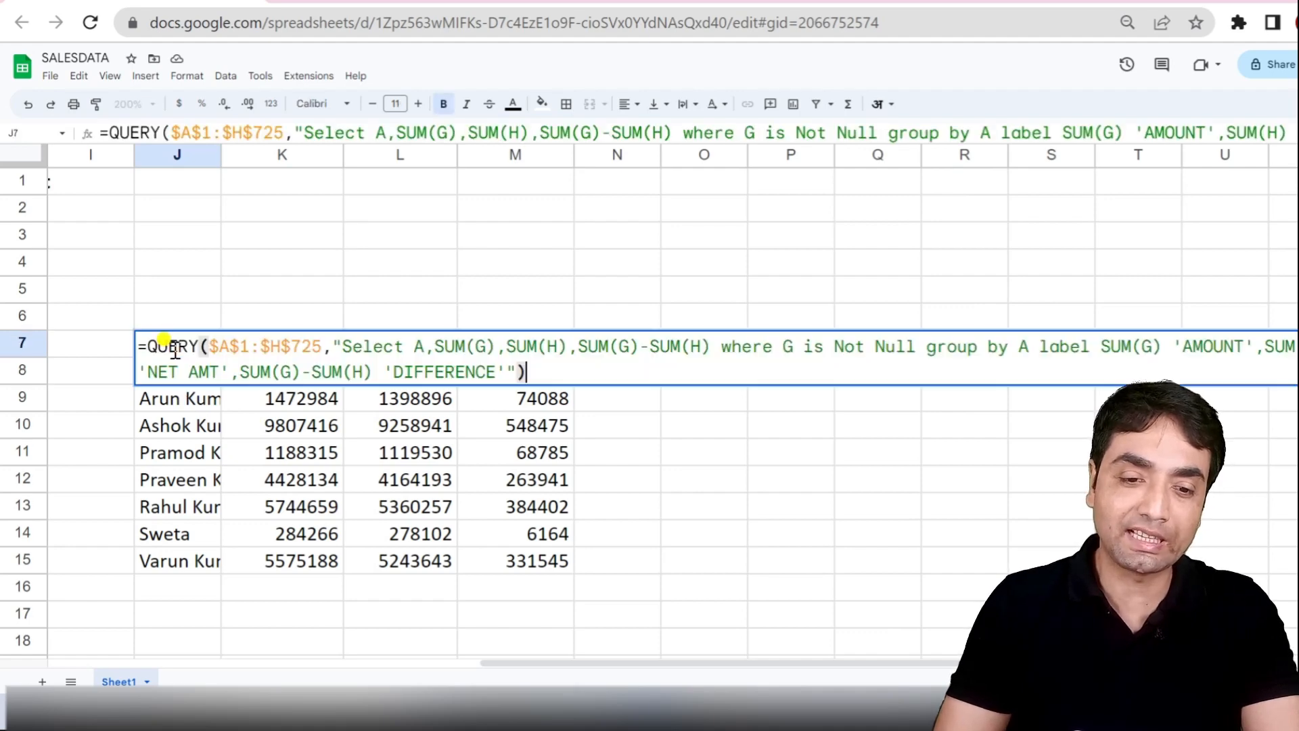